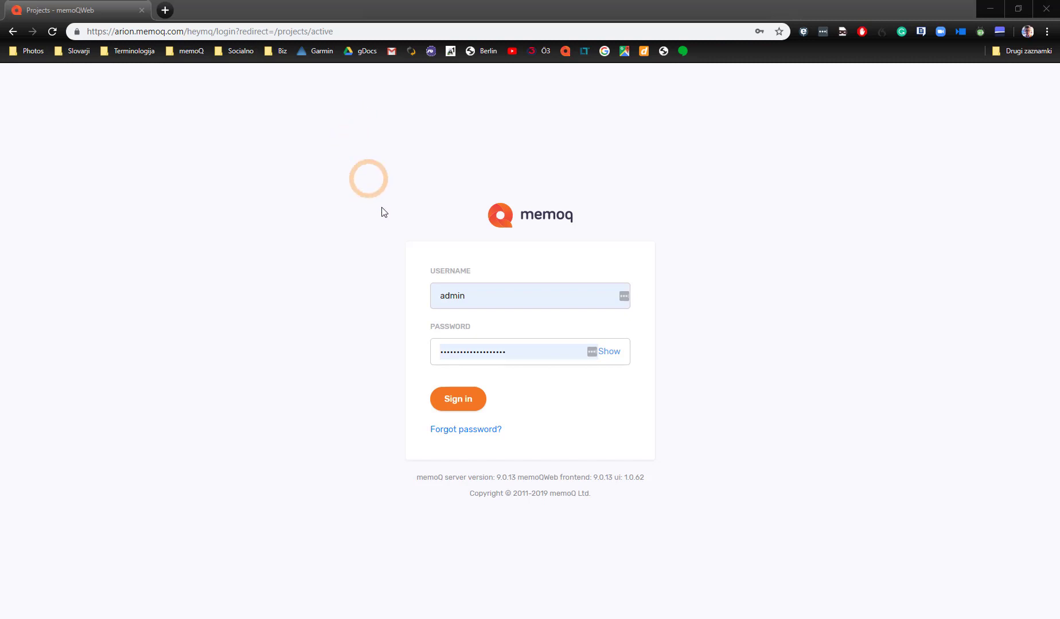
- Sign in to memoQWeb to reach the Active projects list
{"action": "left_click", "coordinate": [444, 400]}
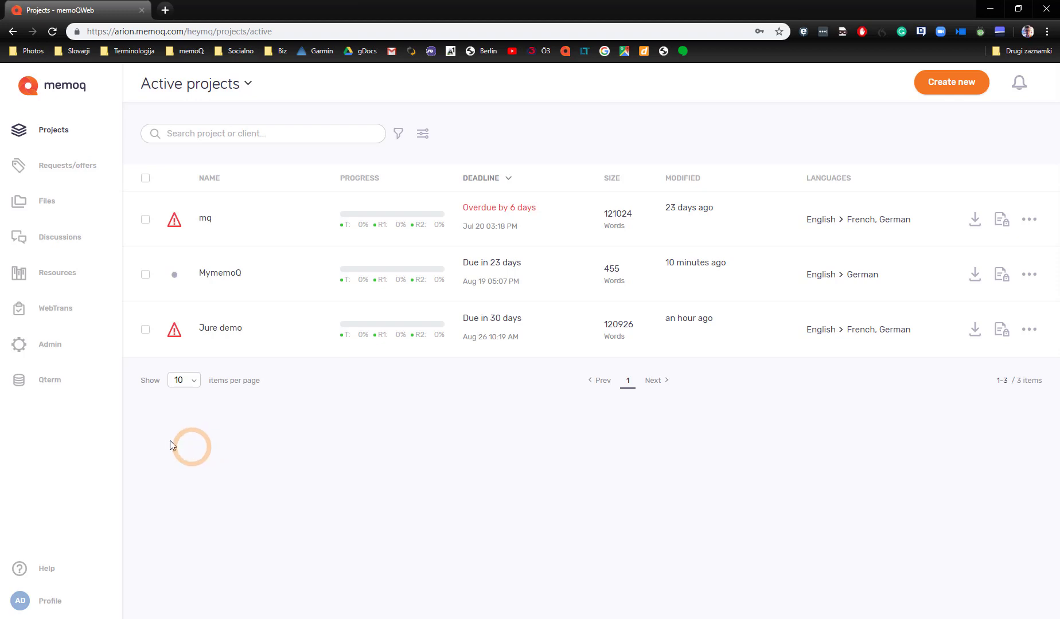
- Open the Add user form from Admin > Users
{"action": "left_click", "coordinate": [49, 346]}
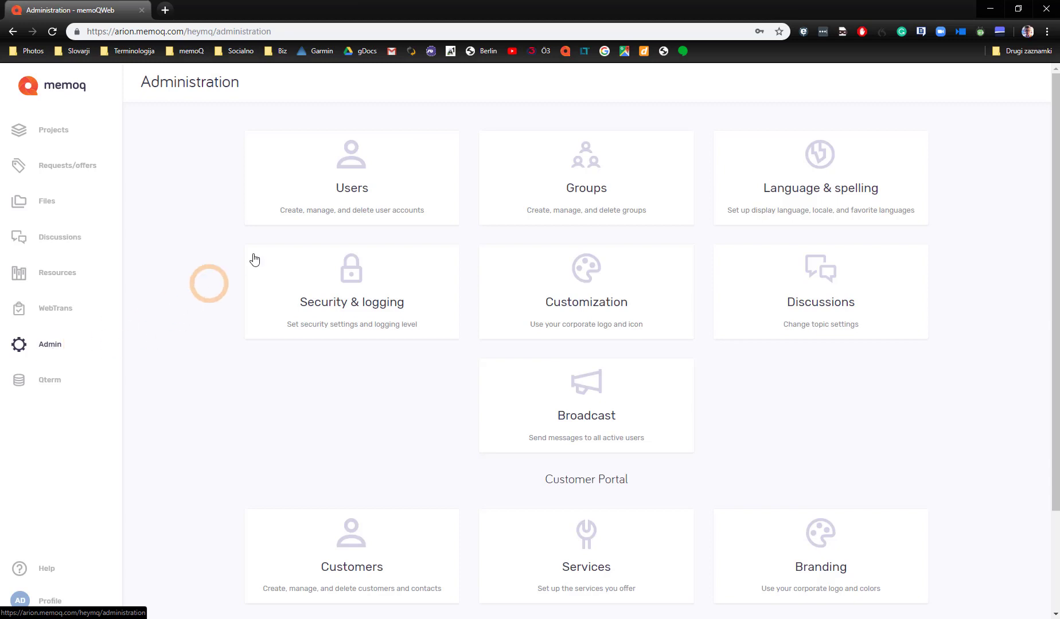
{"action": "left_click", "coordinate": [353, 168]}
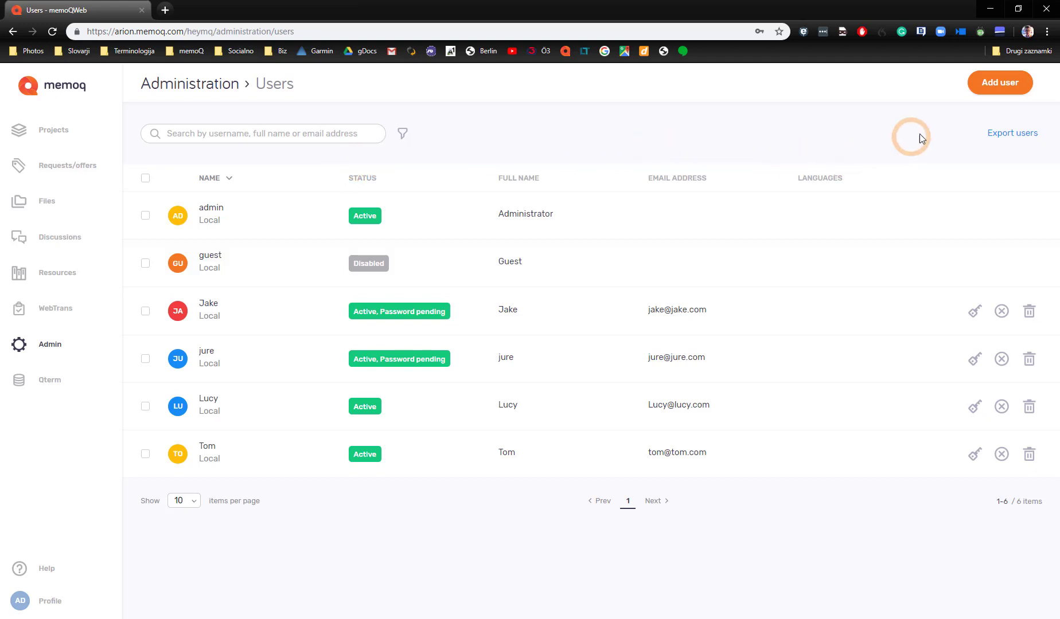
{"action": "left_click", "coordinate": [998, 85]}
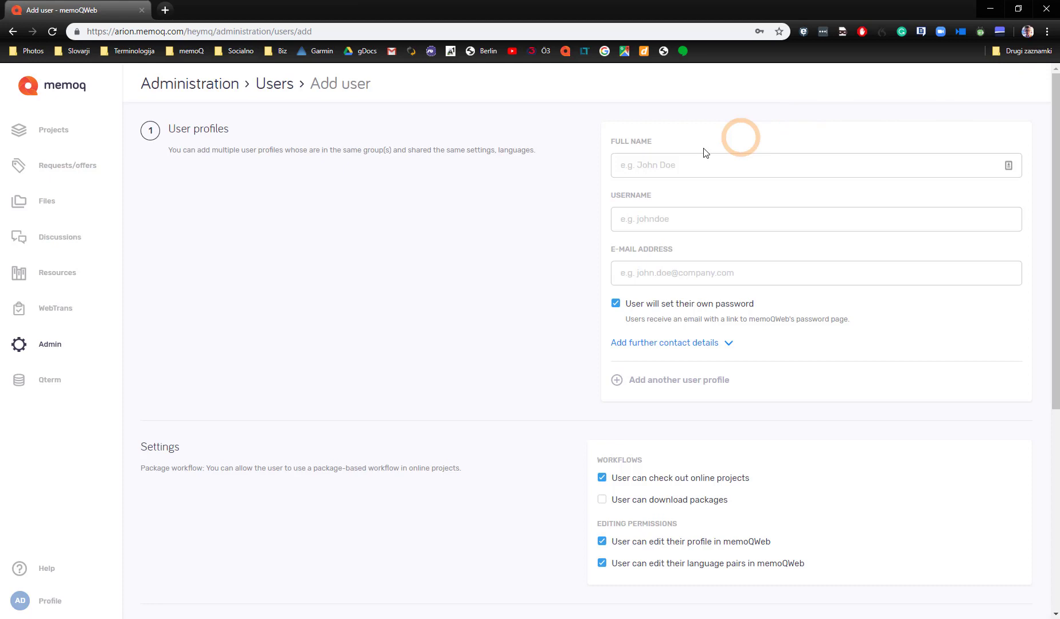
- Enter the new user's full name and e-mail, and set an admin-chosen password
{"action": "left_click", "coordinate": [650, 165]}
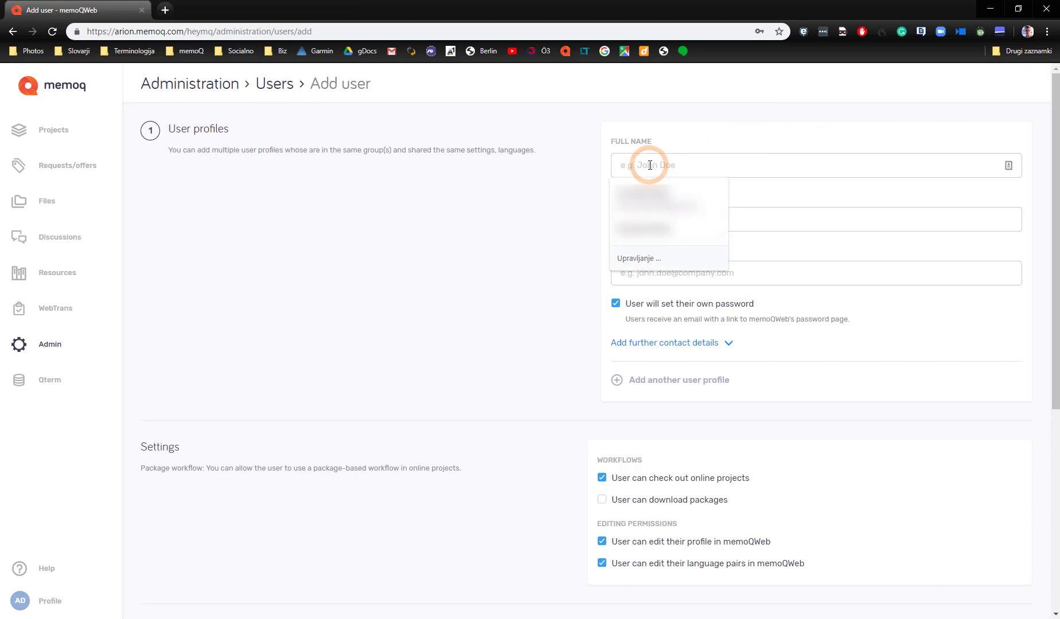
{"action": "type", "text": "Tina"}
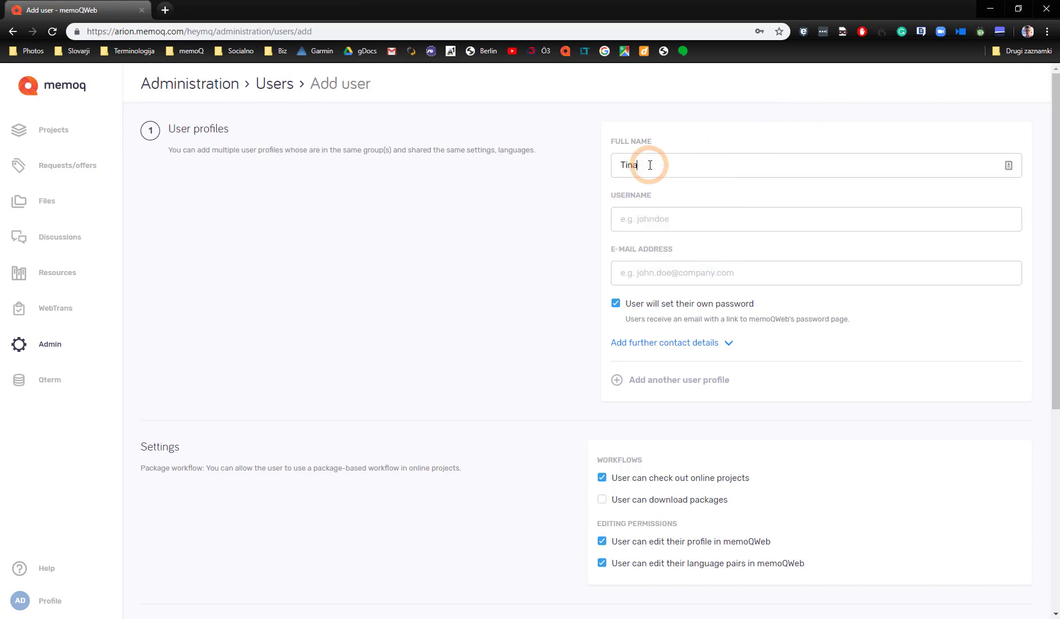
{"action": "key", "text": "Tab"}
{"action": "key", "text": "Tab"}
{"action": "key", "text": "ctrl+v"}
{"action": "left_click", "coordinate": [615, 303]}
{"action": "left_click", "coordinate": [626, 367]}
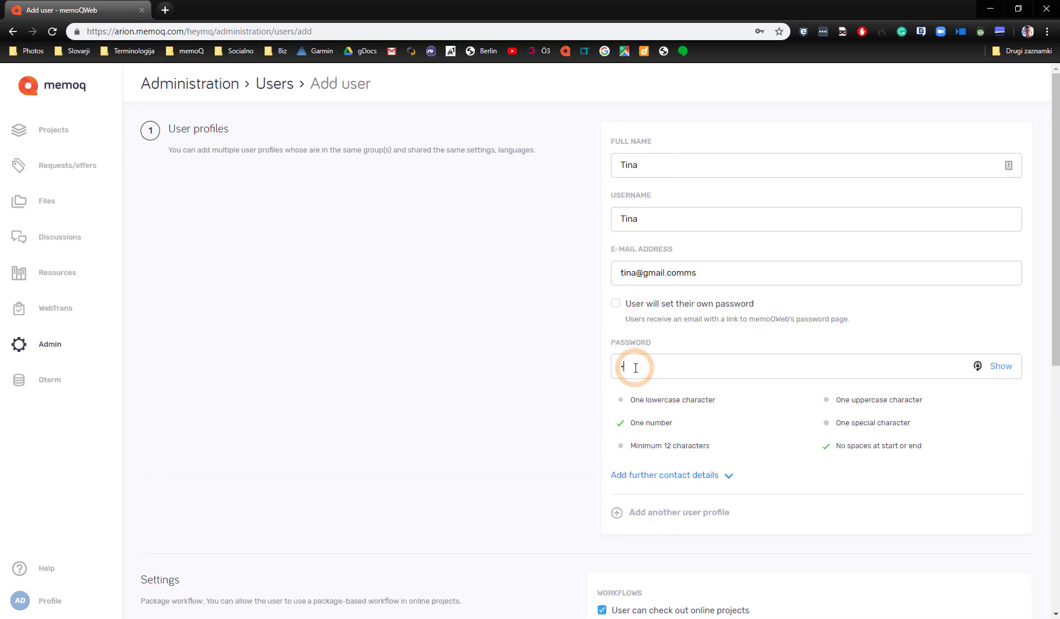
{"action": "scroll", "coordinate": [627, 373], "scroll_direction": "down", "scroll_amount": 8}
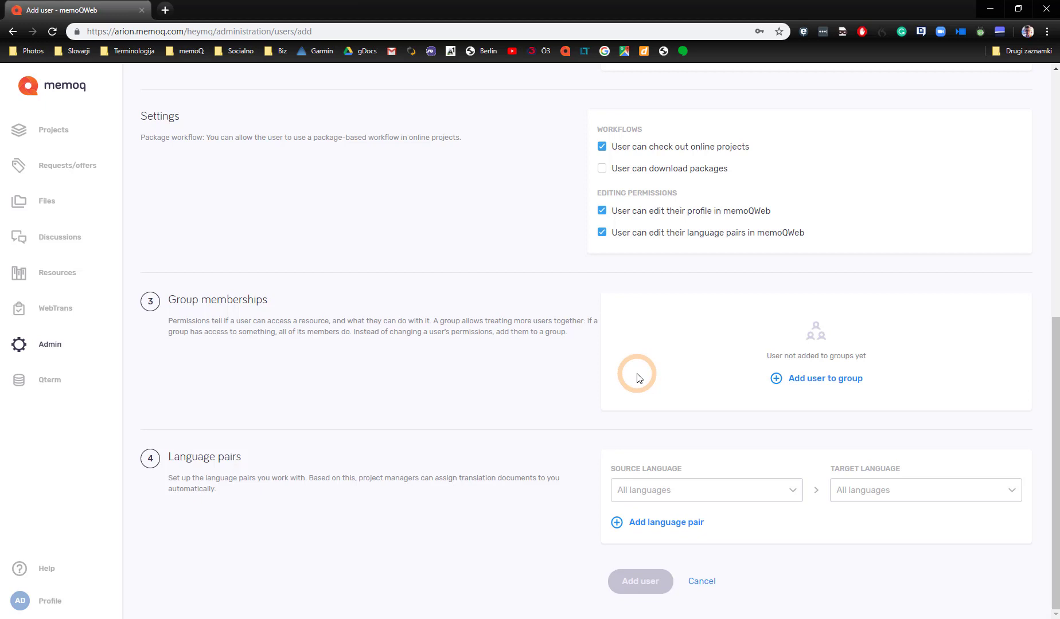
- Add the new user to Project managers, save the account, and store the password in Chrome
{"action": "left_click", "coordinate": [806, 379]}
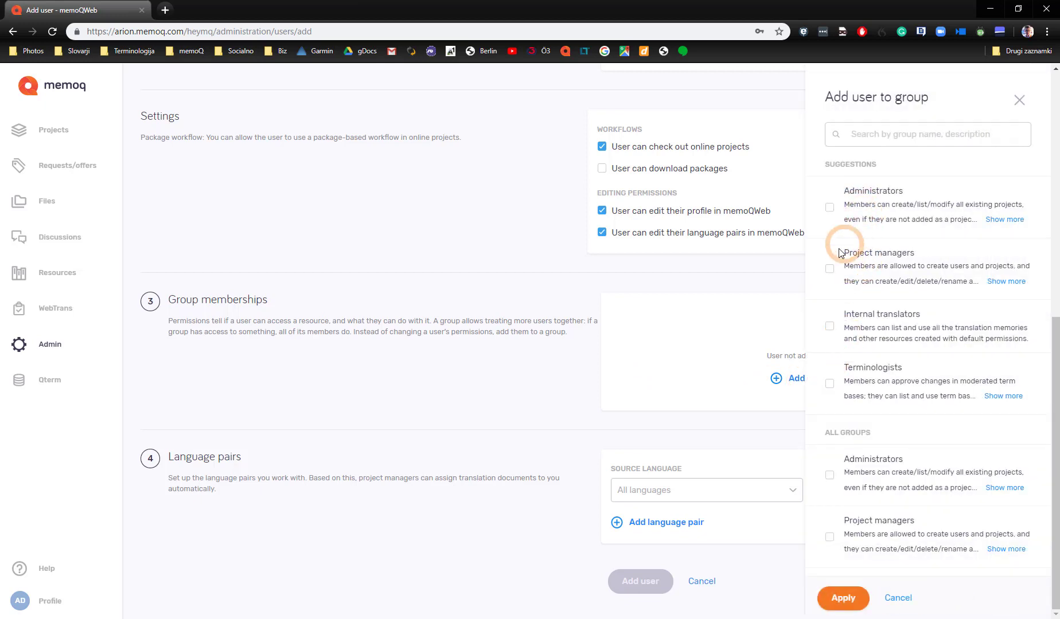
{"action": "left_click", "coordinate": [829, 268]}
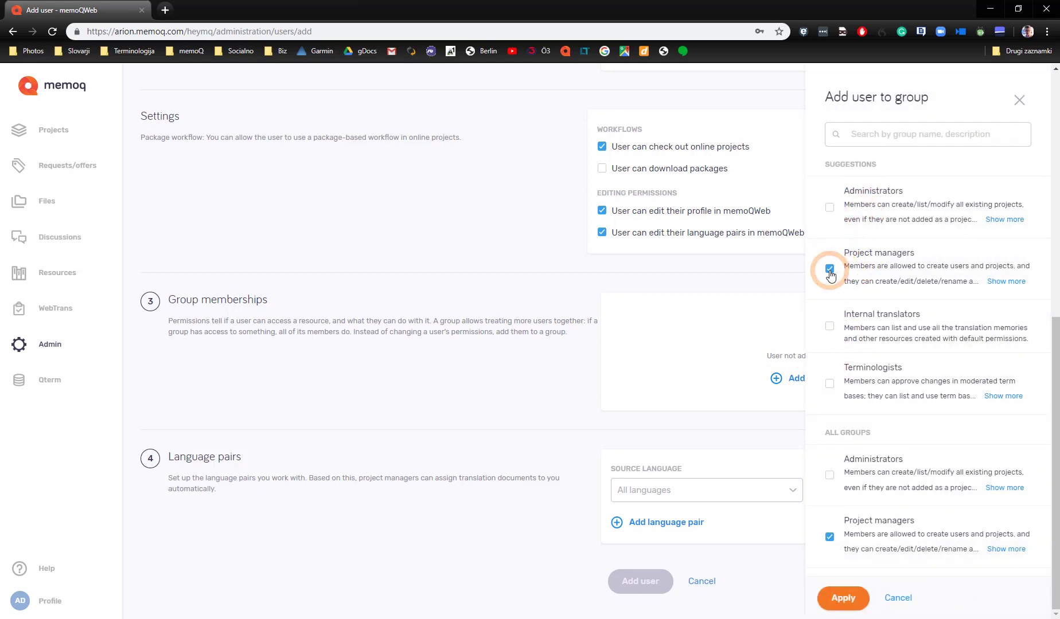
{"action": "left_click", "coordinate": [845, 599]}
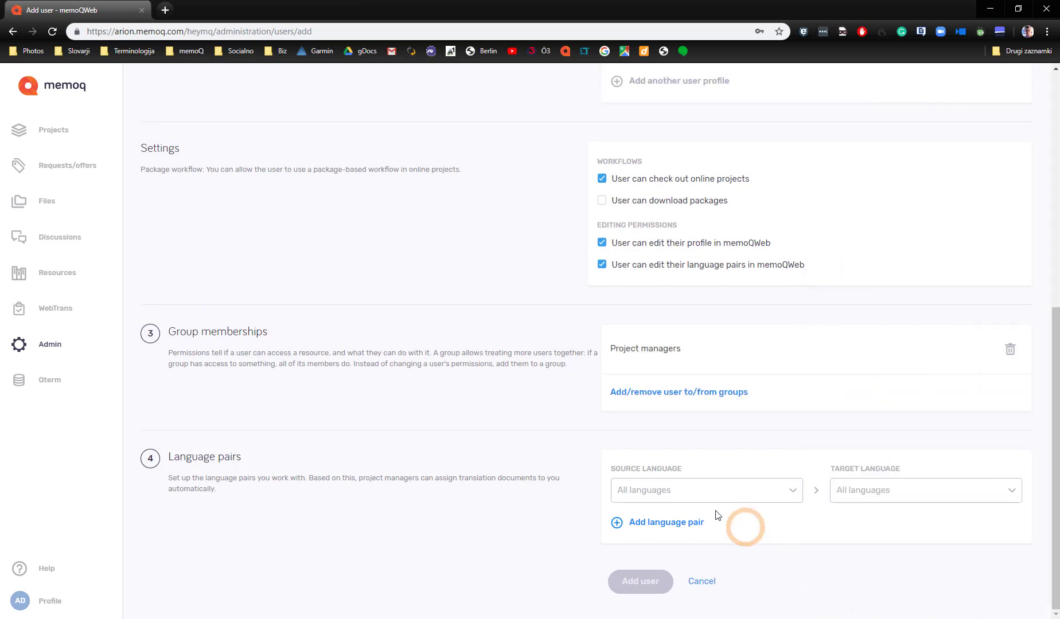
{"action": "left_click", "coordinate": [637, 581]}
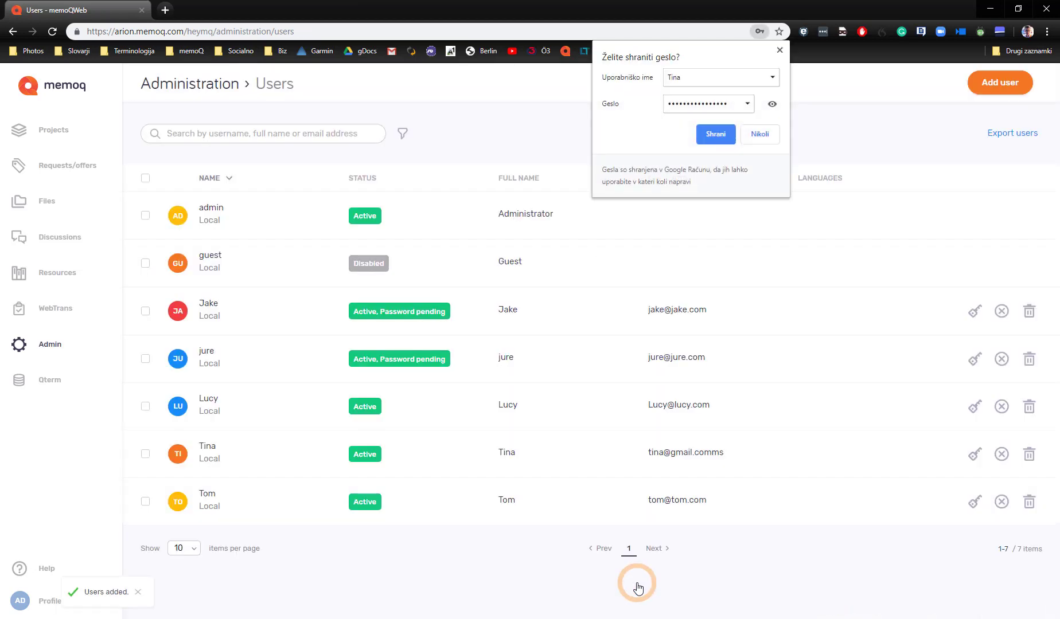
{"action": "left_click", "coordinate": [715, 134]}
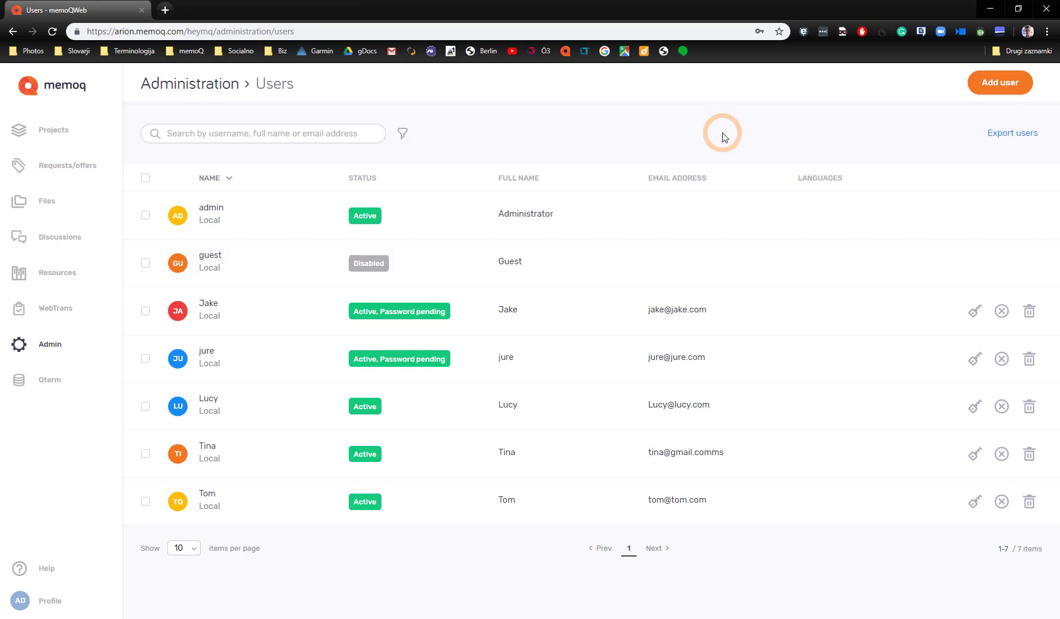
- Start a new online project without a template from the project list
{"action": "left_click", "coordinate": [52, 137]}
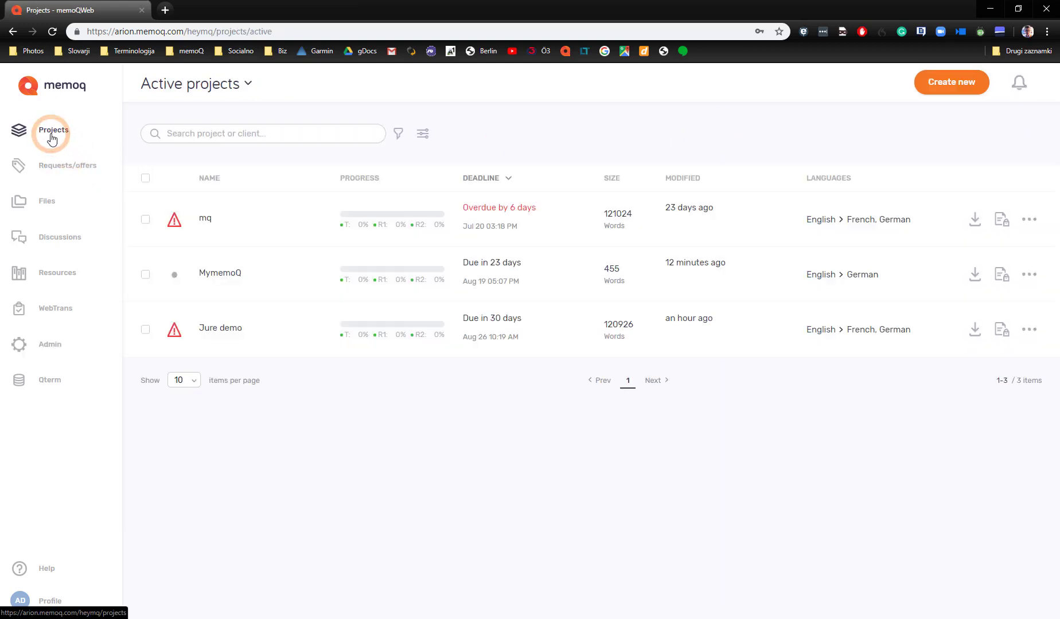
{"action": "left_click", "coordinate": [236, 197]}
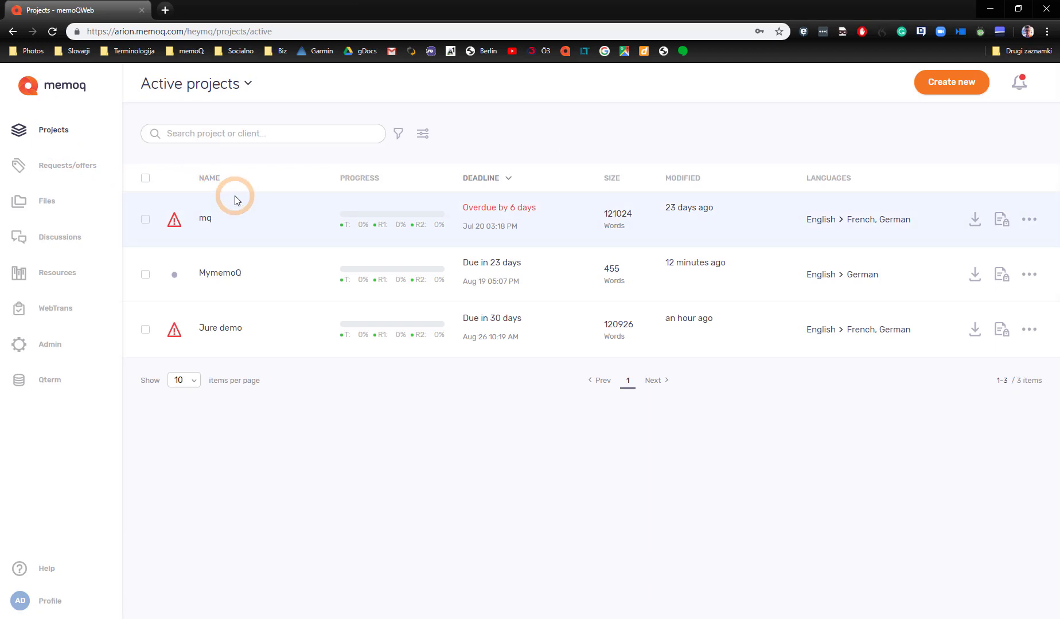
{"action": "left_click", "coordinate": [949, 84]}
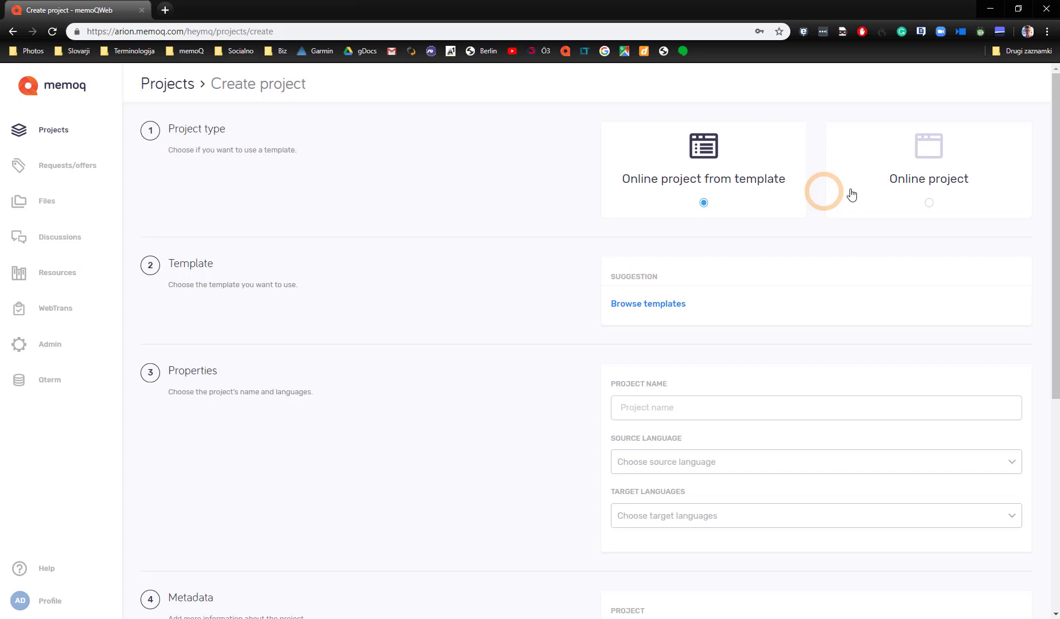
{"action": "left_click", "coordinate": [930, 204]}
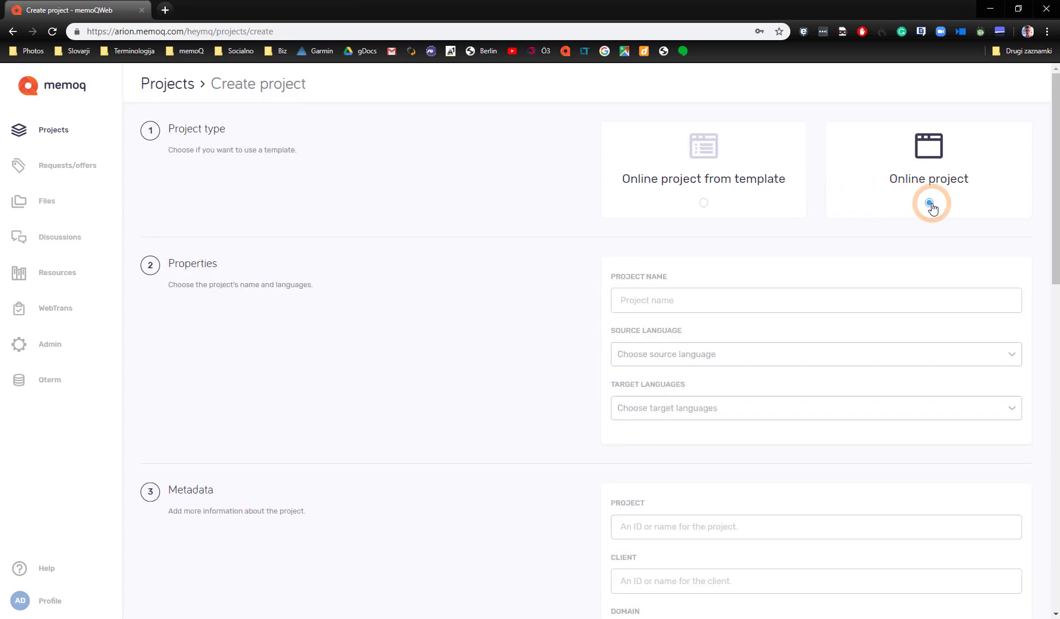
- Name the project mqx with English as source and German as target language
{"action": "left_click", "coordinate": [647, 303]}
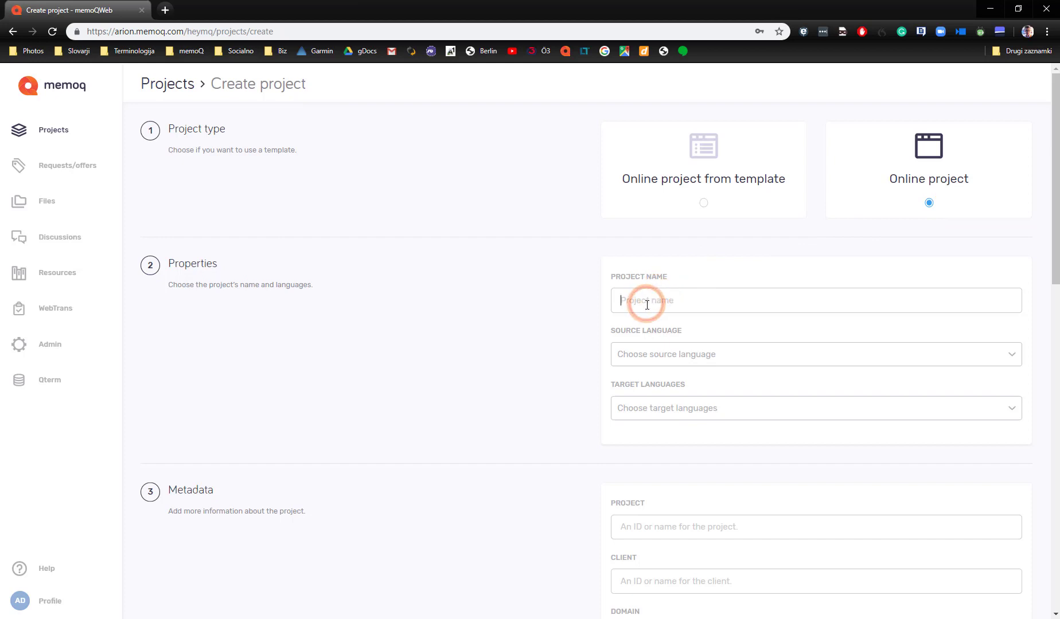
{"action": "type", "text": "mqx"}
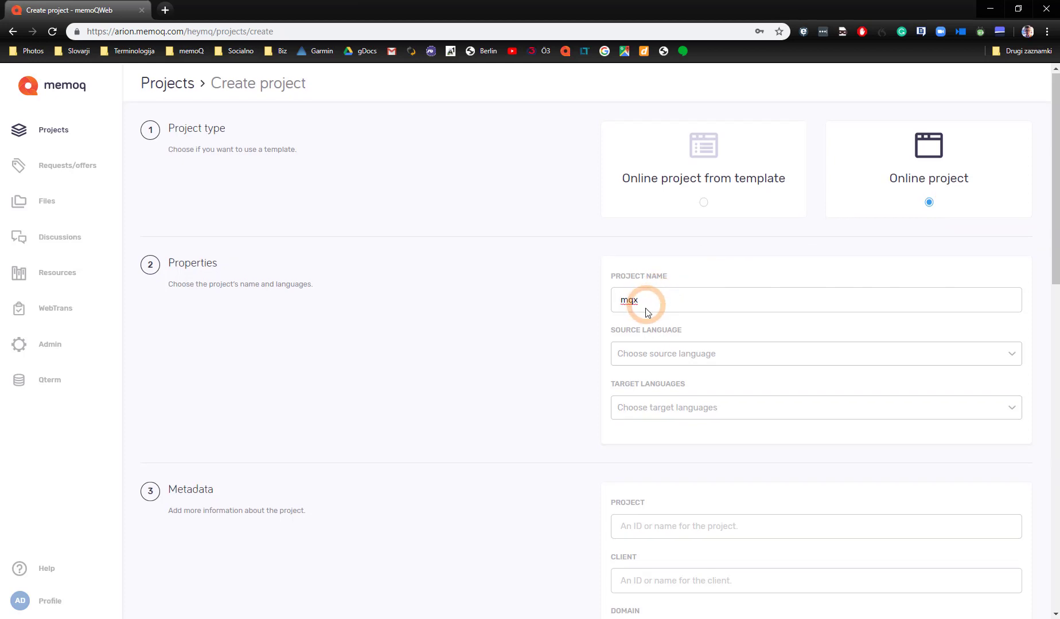
{"action": "scroll", "coordinate": [648, 304], "scroll_direction": "down", "scroll_amount": 1}
{"action": "left_click", "coordinate": [651, 299]}
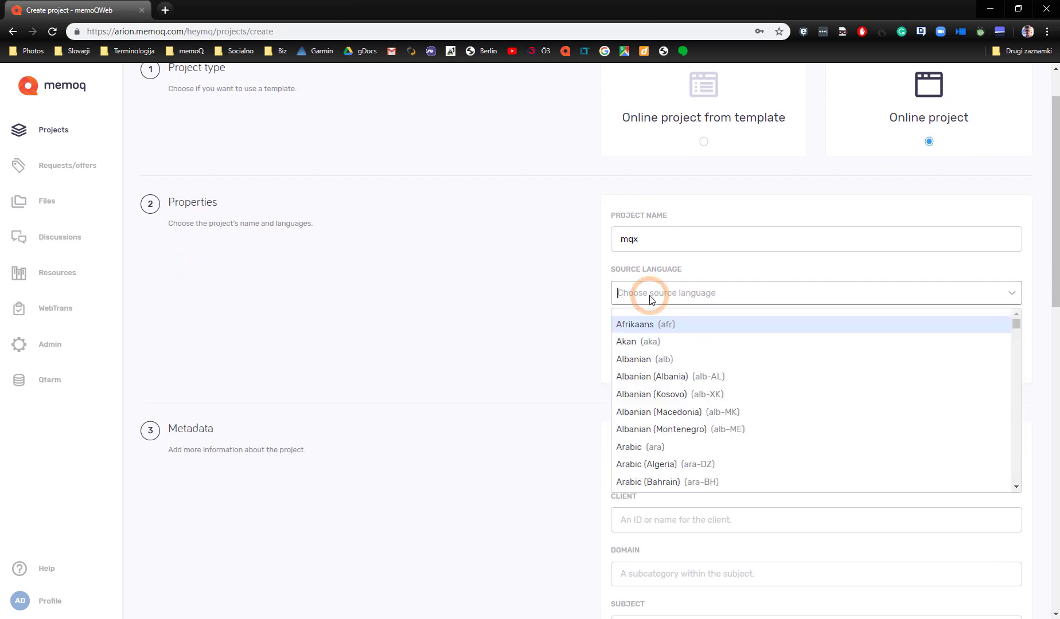
{"action": "type", "text": "english"}
{"action": "key", "text": "Return"}
{"action": "left_click", "coordinate": [634, 345]}
{"action": "type", "text": "german"}
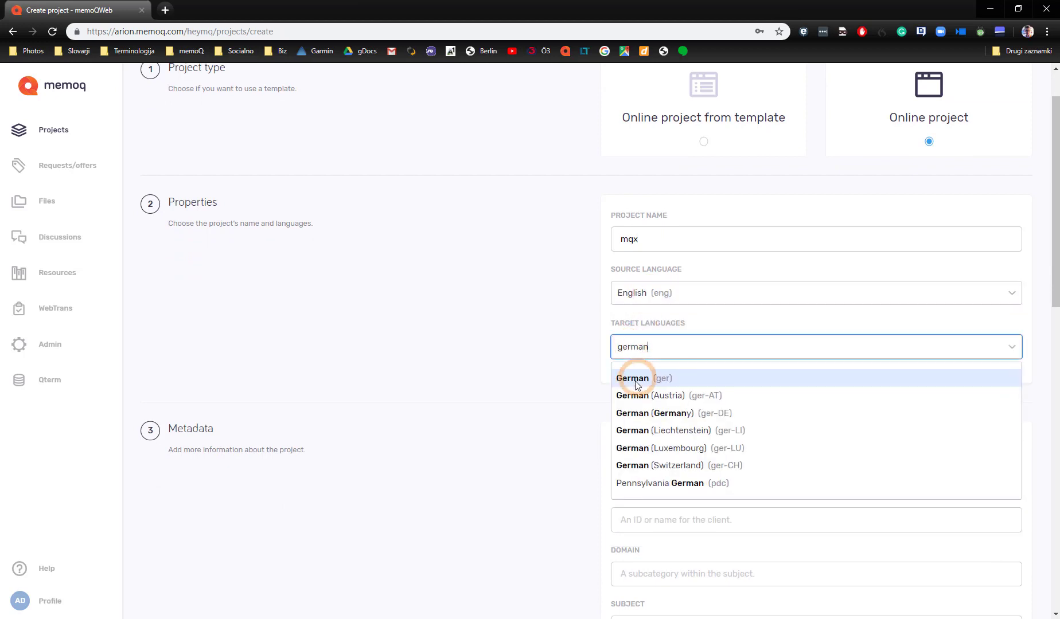
{"action": "left_click", "coordinate": [634, 378]}
{"action": "scroll", "coordinate": [635, 386], "scroll_direction": "down", "scroll_amount": 7}
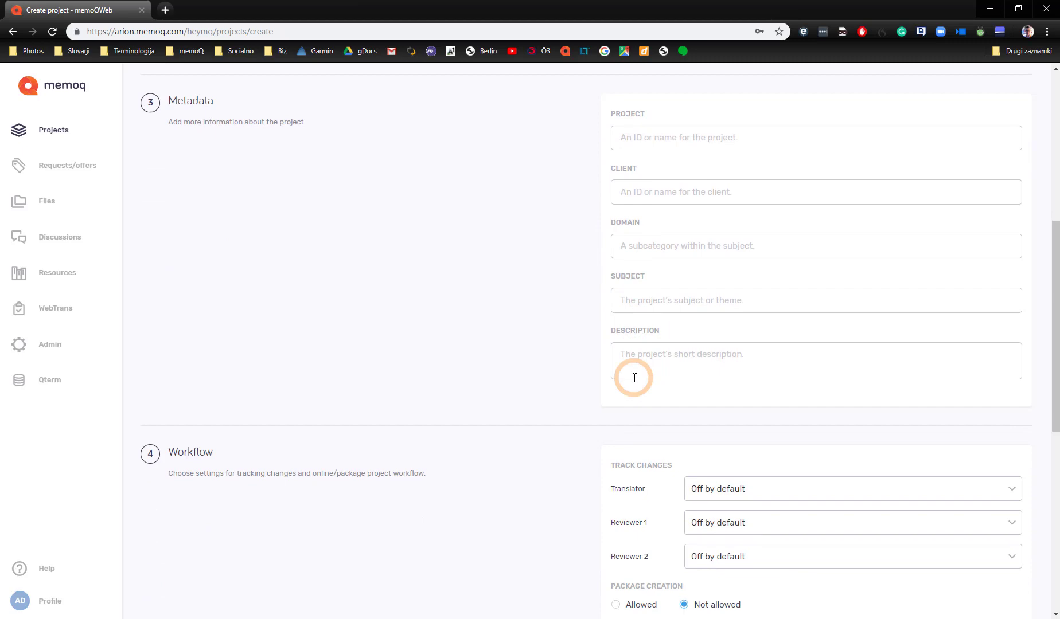
{"action": "scroll", "coordinate": [635, 383], "scroll_direction": "down", "scroll_amount": 6}
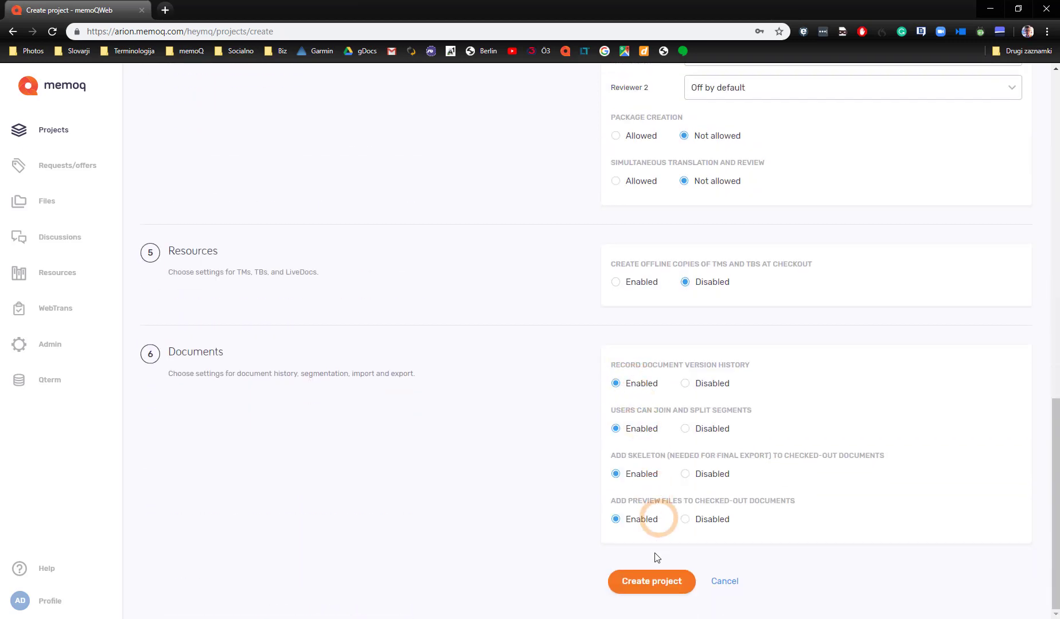
- Create project mqx and choose four files, Sample XML.xml through Time_matters.xml, for import
{"action": "left_click", "coordinate": [653, 582]}
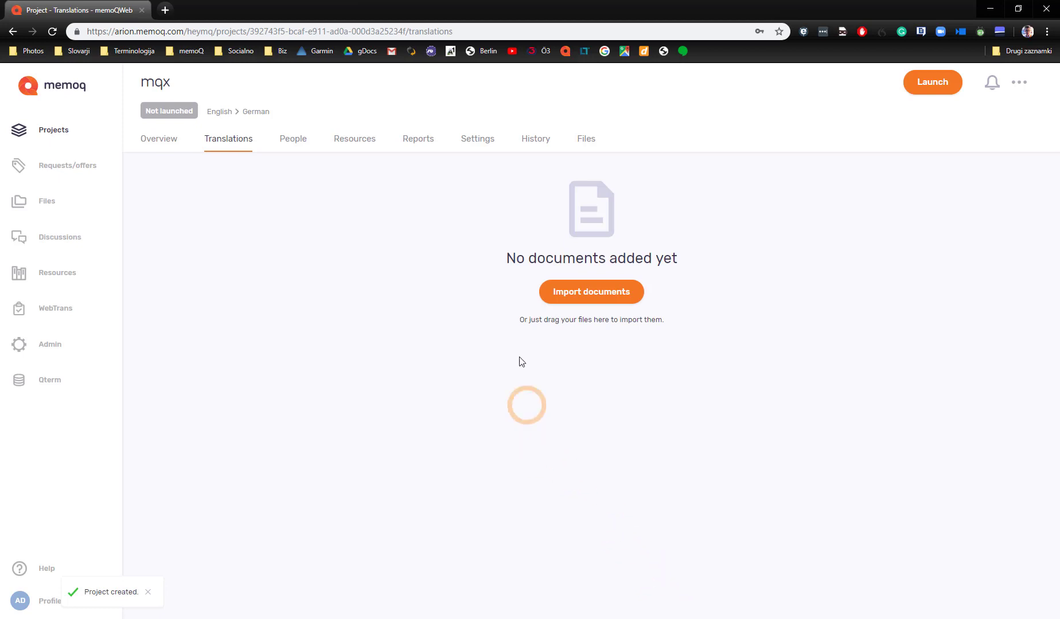
{"action": "left_click", "coordinate": [580, 294]}
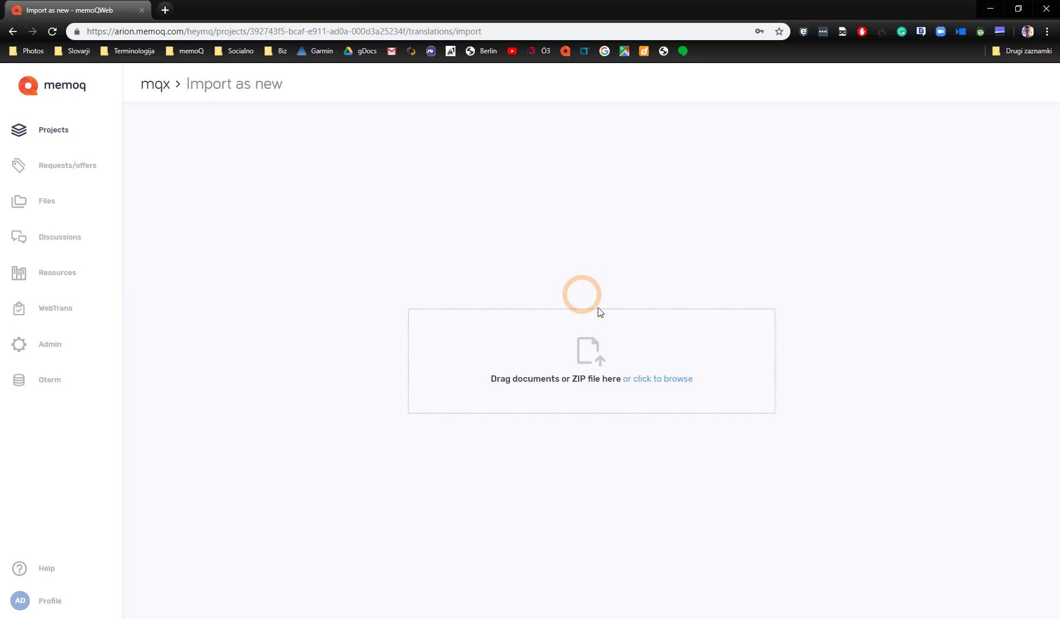
{"action": "left_click", "coordinate": [657, 381]}
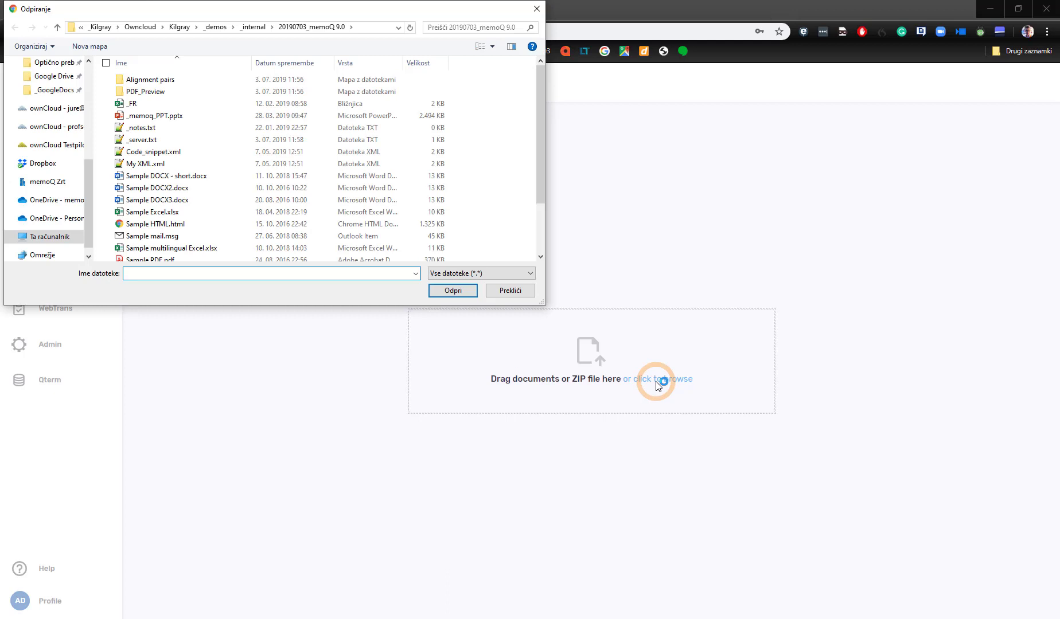
{"action": "scroll", "coordinate": [153, 246], "scroll_direction": "down", "scroll_amount": 2}
{"action": "left_click", "coordinate": [154, 254]}
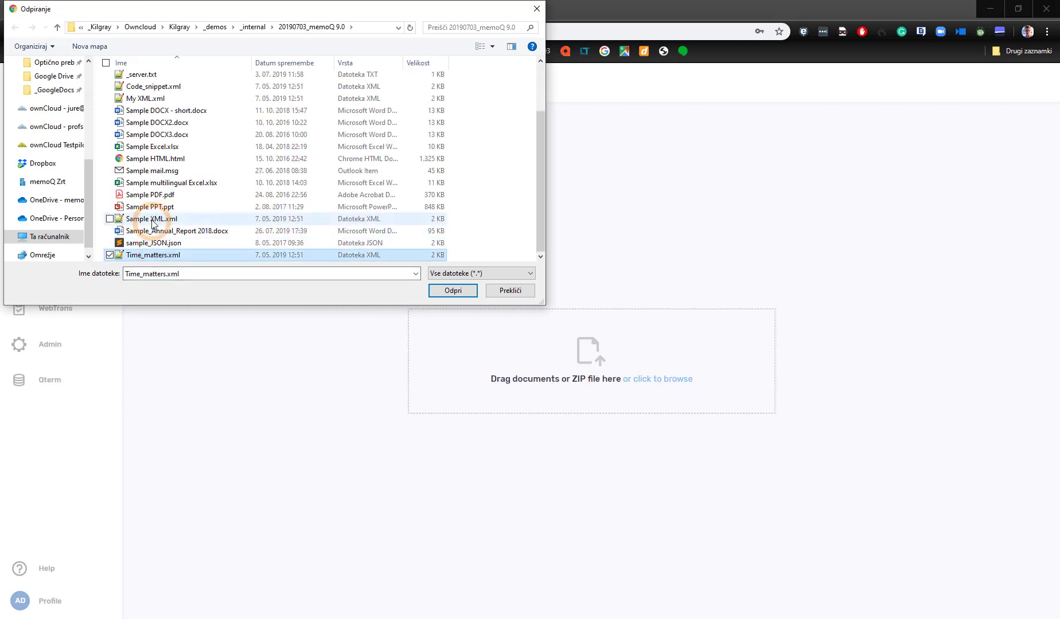
{"action": "left_click", "coordinate": [152, 218], "text": "shift"}
{"action": "left_click", "coordinate": [459, 292]}
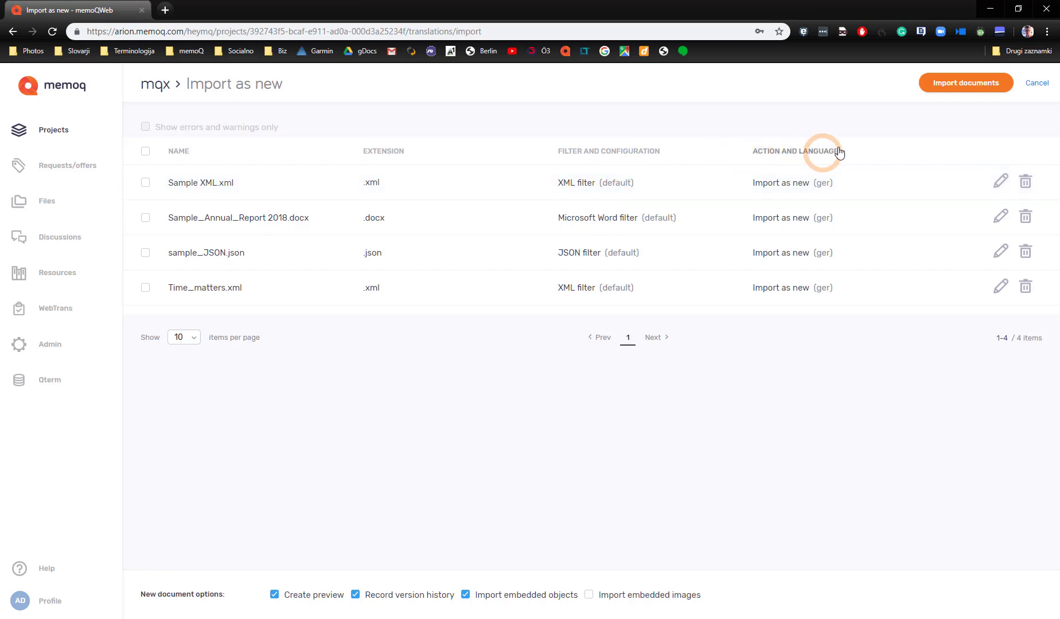
- Import the four queued documents into the mqx project
{"action": "left_click", "coordinate": [975, 85]}
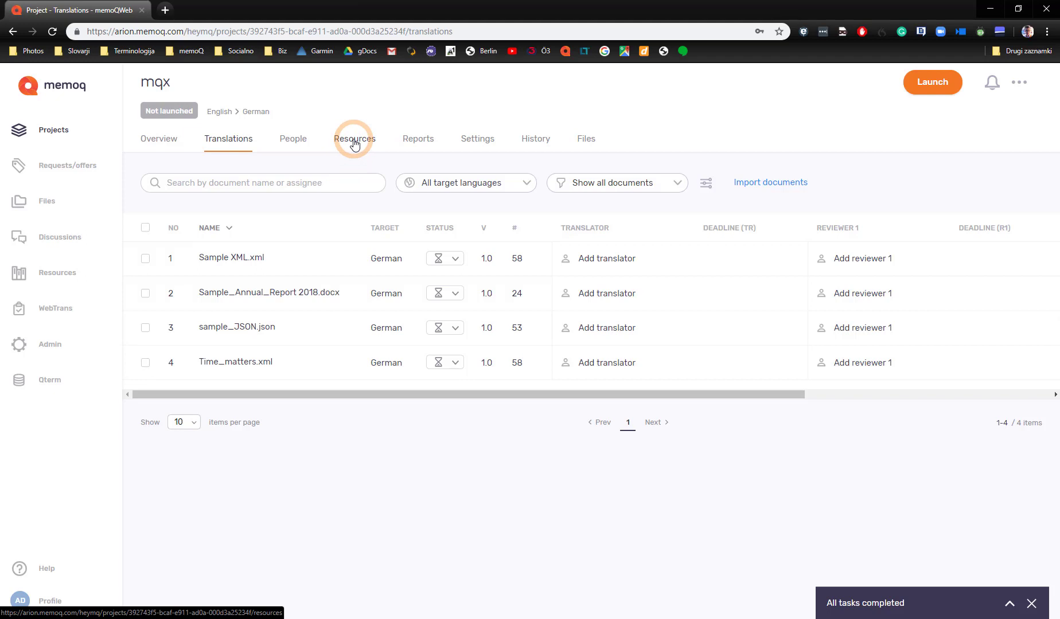
- Create the German translation memory 'mqx tm EN-DE' and add it to the project
{"action": "left_click", "coordinate": [355, 144]}
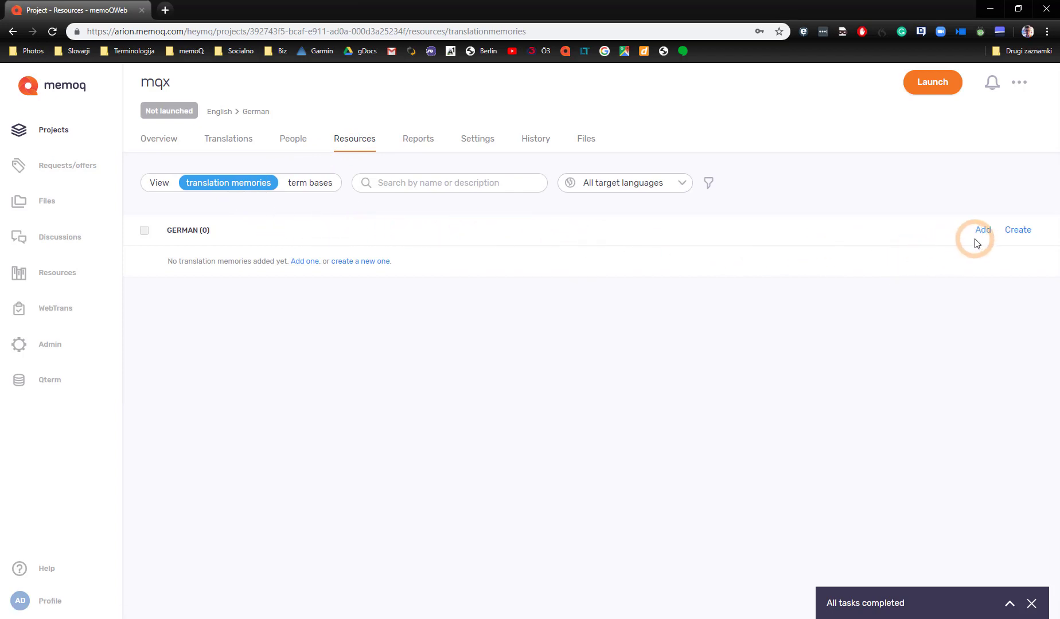
{"action": "left_click", "coordinate": [1017, 231]}
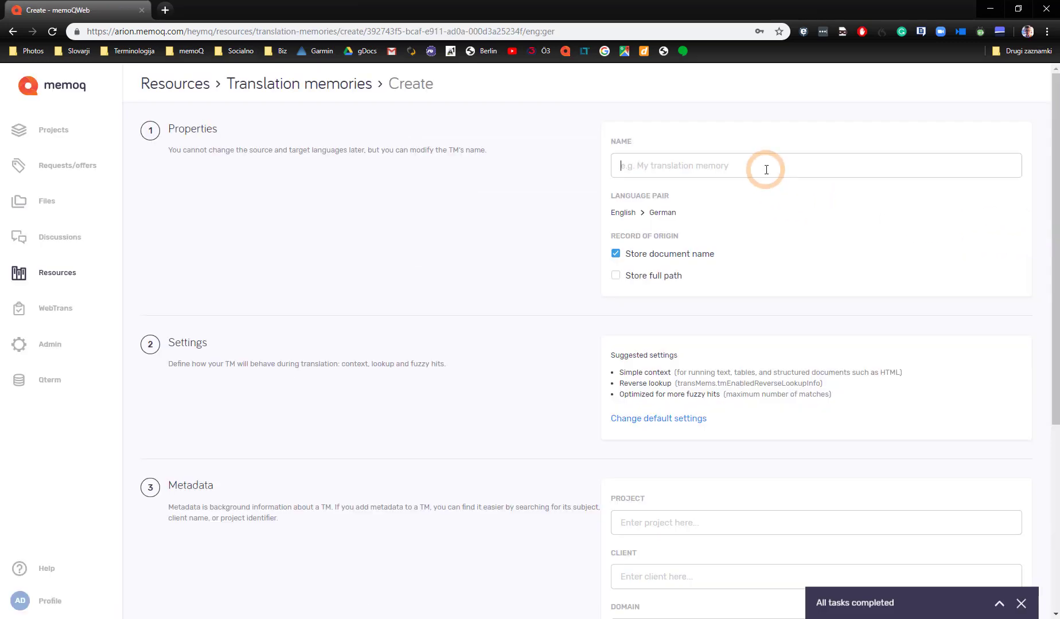
{"action": "left_click", "coordinate": [766, 168]}
{"action": "type", "text": "mqx tm EN-DE"}
{"action": "scroll", "coordinate": [752, 206], "scroll_direction": "down", "scroll_amount": 1}
{"action": "scroll", "coordinate": [752, 206], "scroll_direction": "down", "scroll_amount": 4}
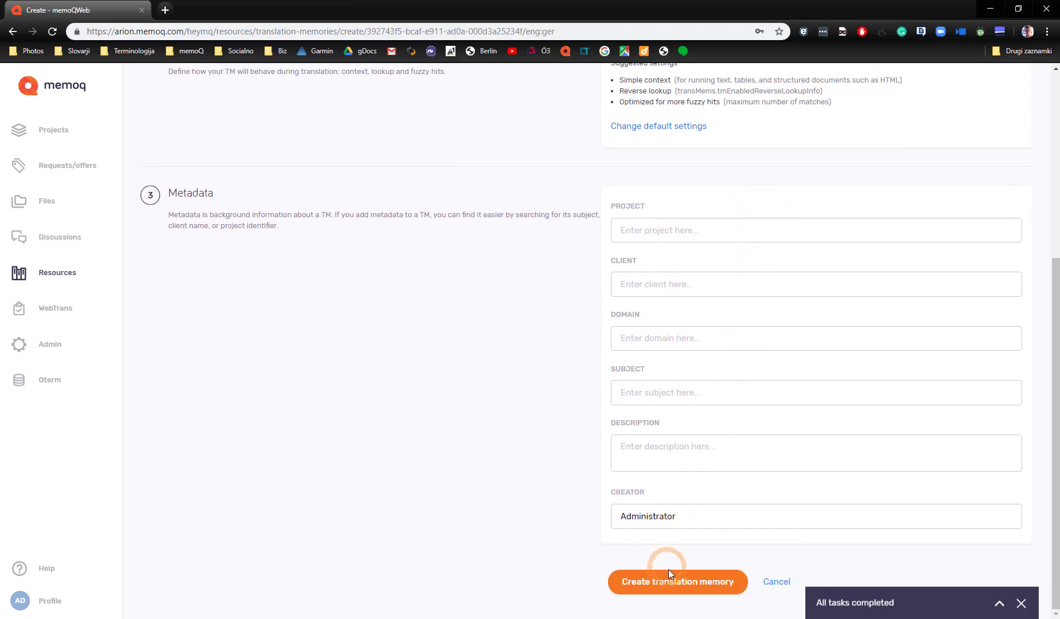
{"action": "left_click", "coordinate": [673, 582]}
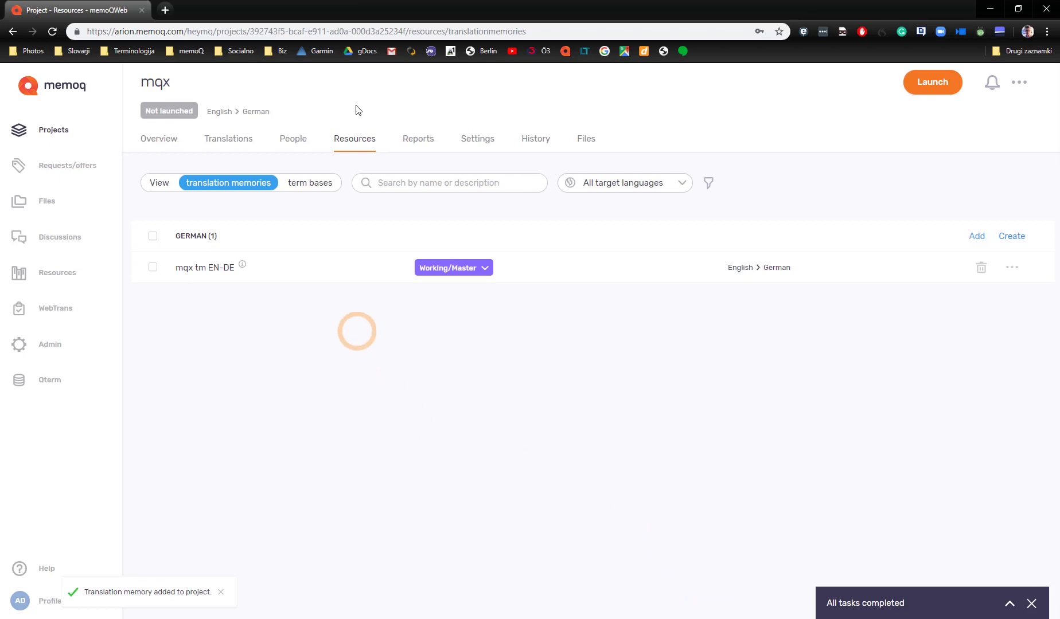
{"action": "left_click", "coordinate": [315, 184]}
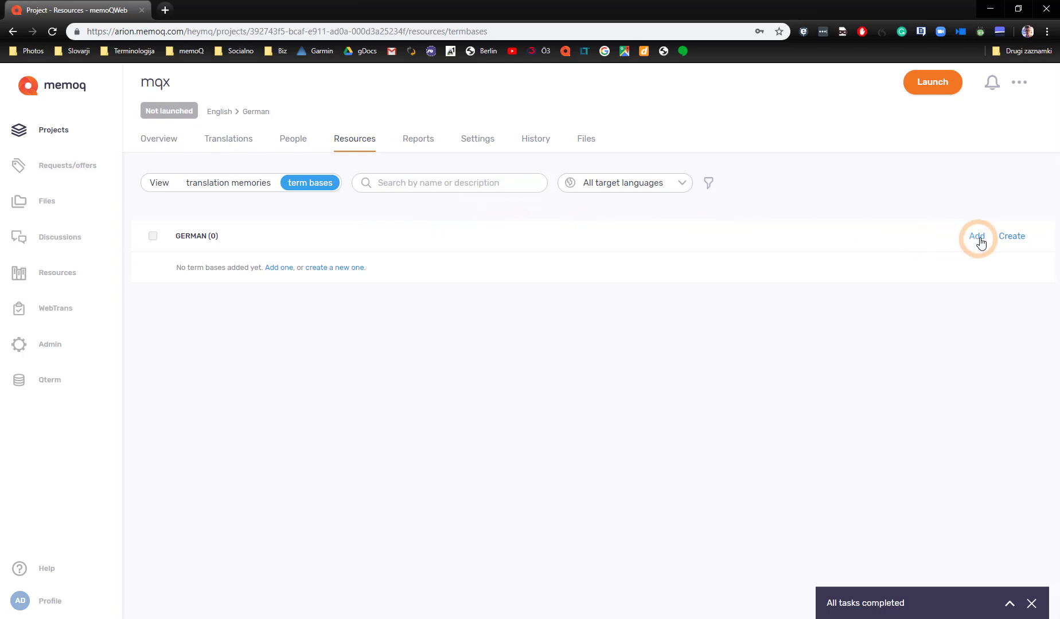
- Create the term base 'mqx TB' and add it to the mqx project
{"action": "left_click", "coordinate": [1018, 240]}
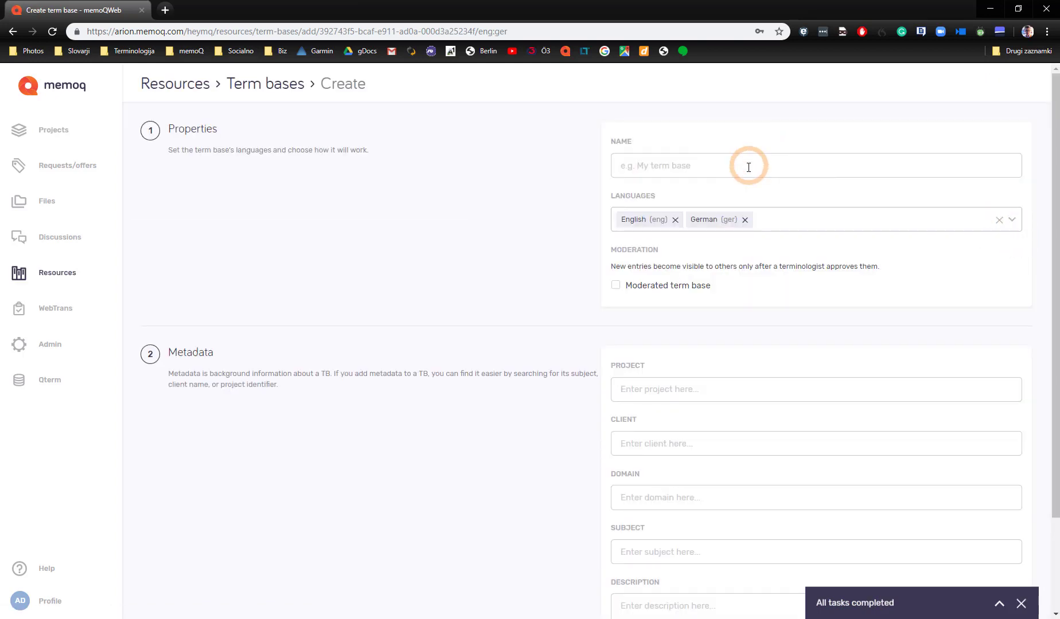
{"action": "left_click", "coordinate": [748, 167]}
{"action": "type", "text": "mq"}
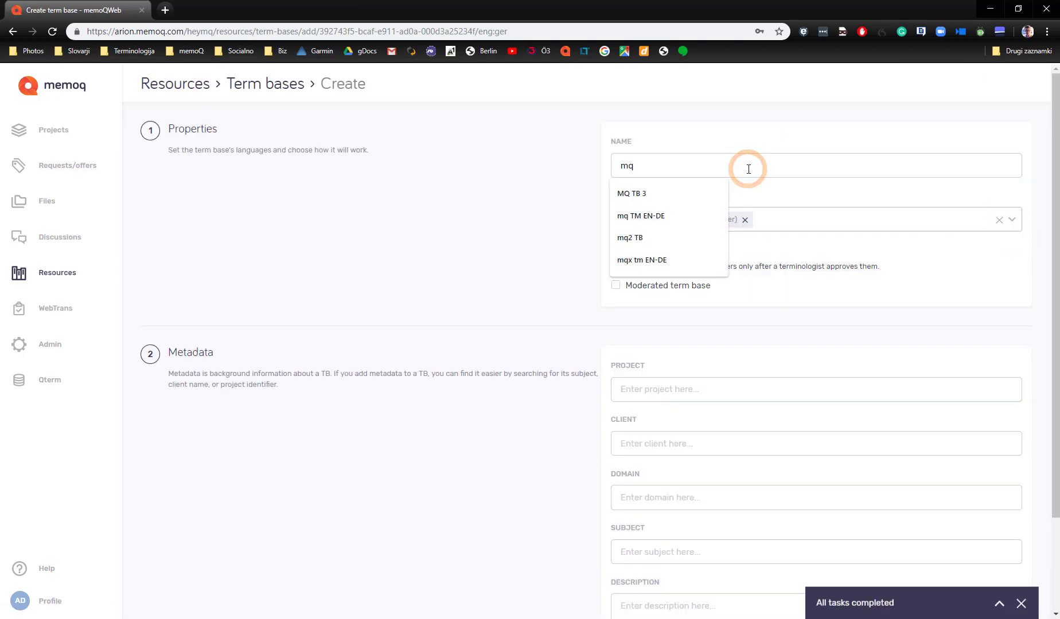
{"action": "type", "text": "x TB"}
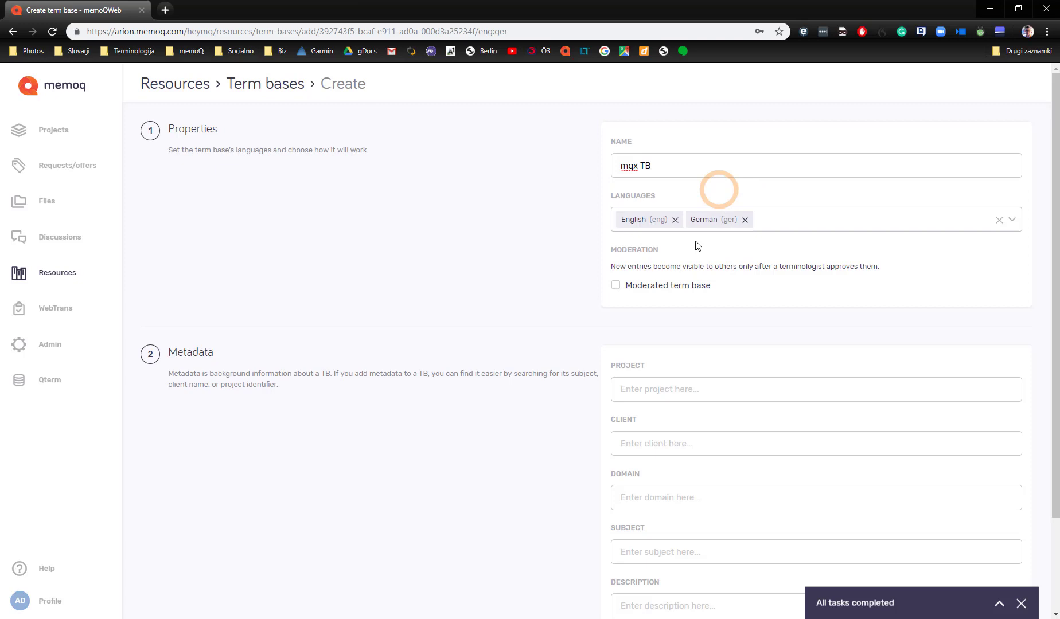
{"action": "scroll", "coordinate": [665, 302], "scroll_direction": "down", "scroll_amount": 2}
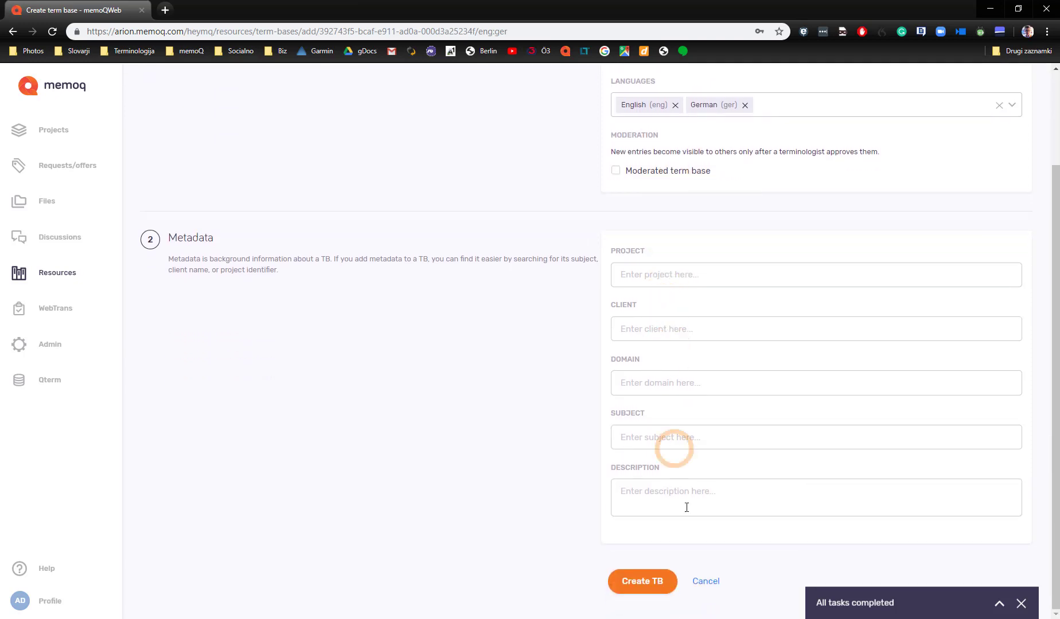
{"action": "left_click", "coordinate": [646, 582]}
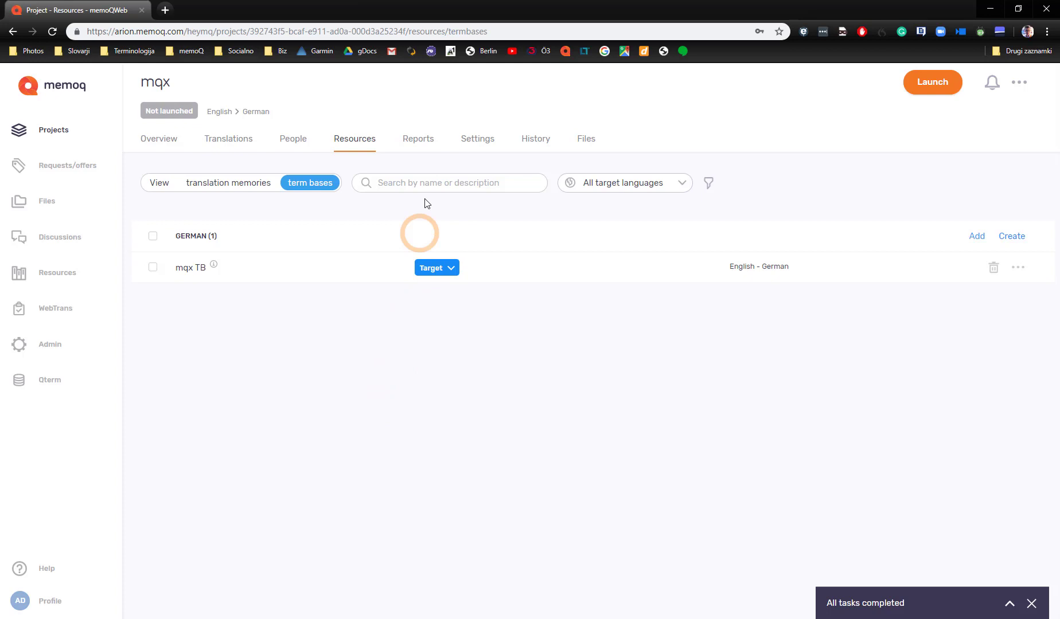
{"action": "left_click", "coordinate": [418, 144]}
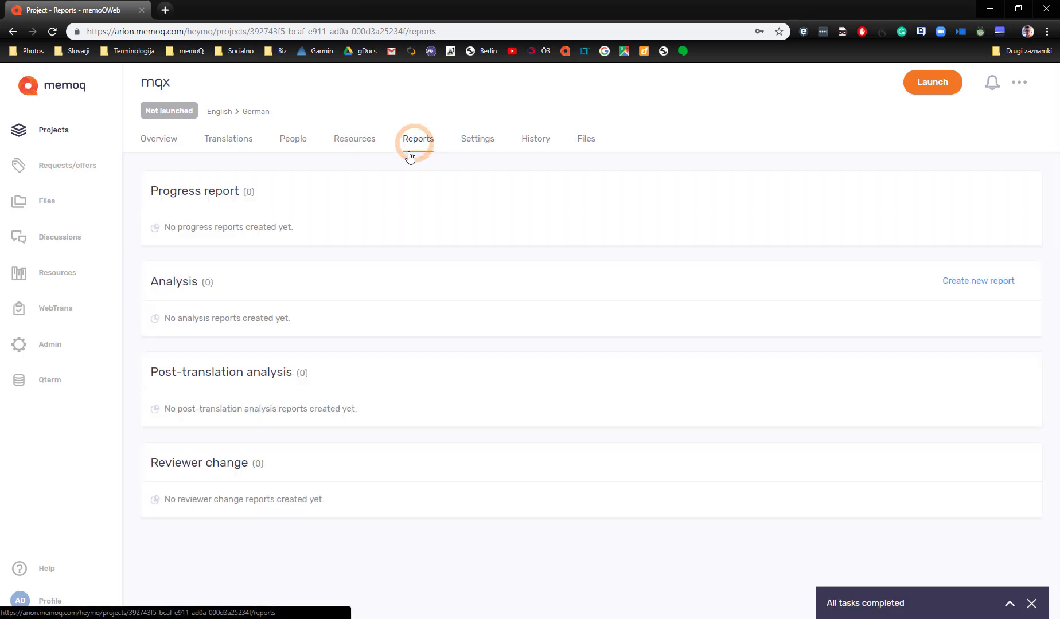
- Generate an analysis report for mqx and expand it to view the match statistics
{"action": "left_click", "coordinate": [968, 285]}
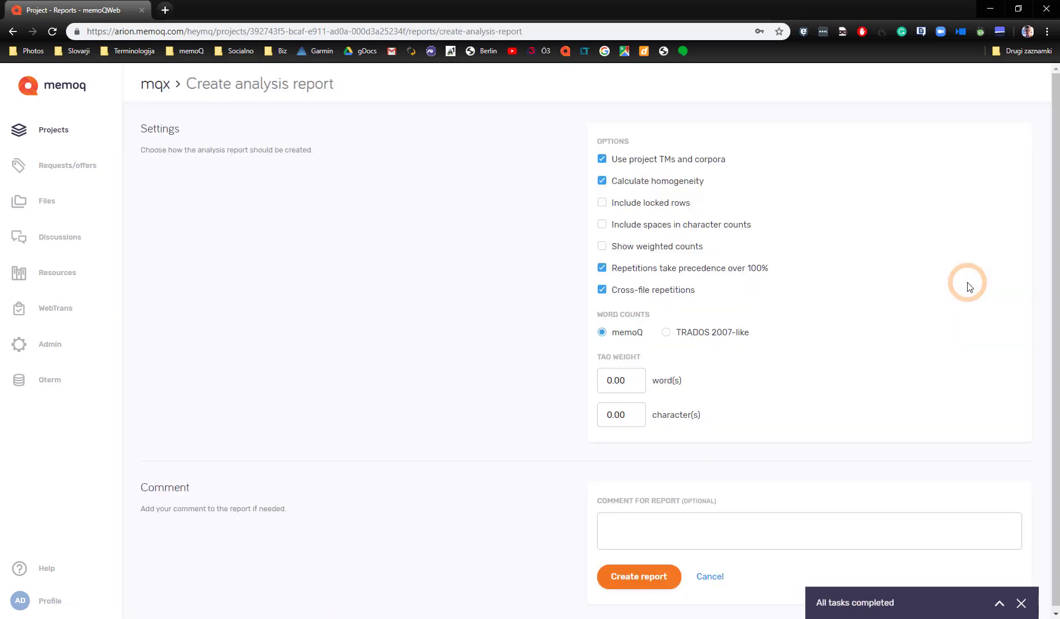
{"action": "left_click", "coordinate": [628, 579]}
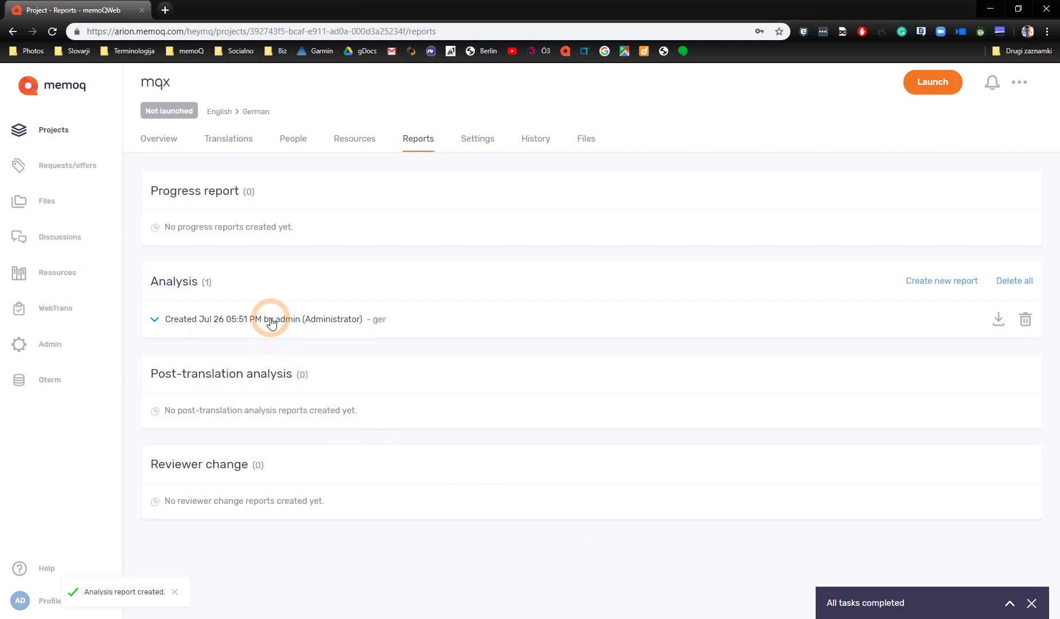
{"action": "left_click_drag", "start_coordinate": [272, 323], "coordinate": [267, 323]}
{"action": "scroll", "coordinate": [310, 341], "scroll_direction": "down", "scroll_amount": 1}
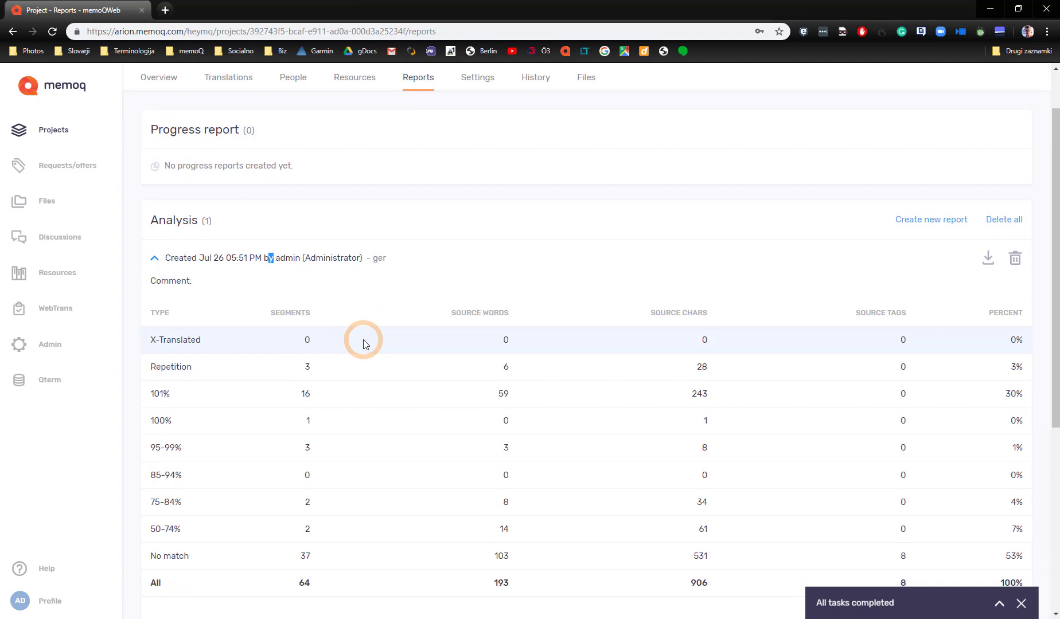
{"action": "scroll", "coordinate": [364, 344], "scroll_direction": "up", "scroll_amount": 1}
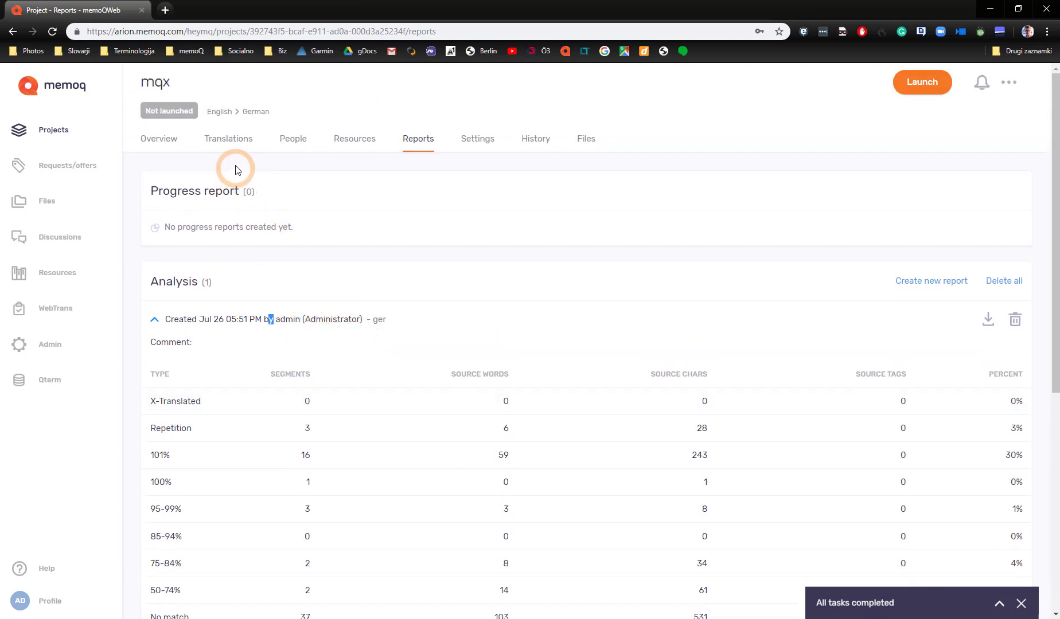
- Assign the new translator user to all four mqx documents
{"action": "left_click", "coordinate": [236, 144]}
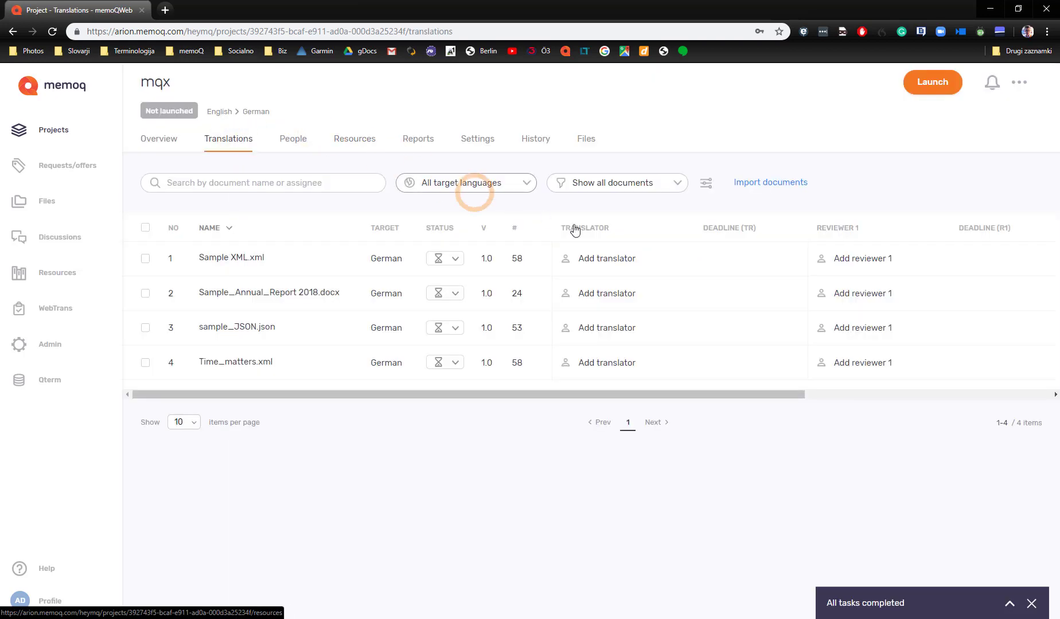
{"action": "left_click", "coordinate": [602, 262]}
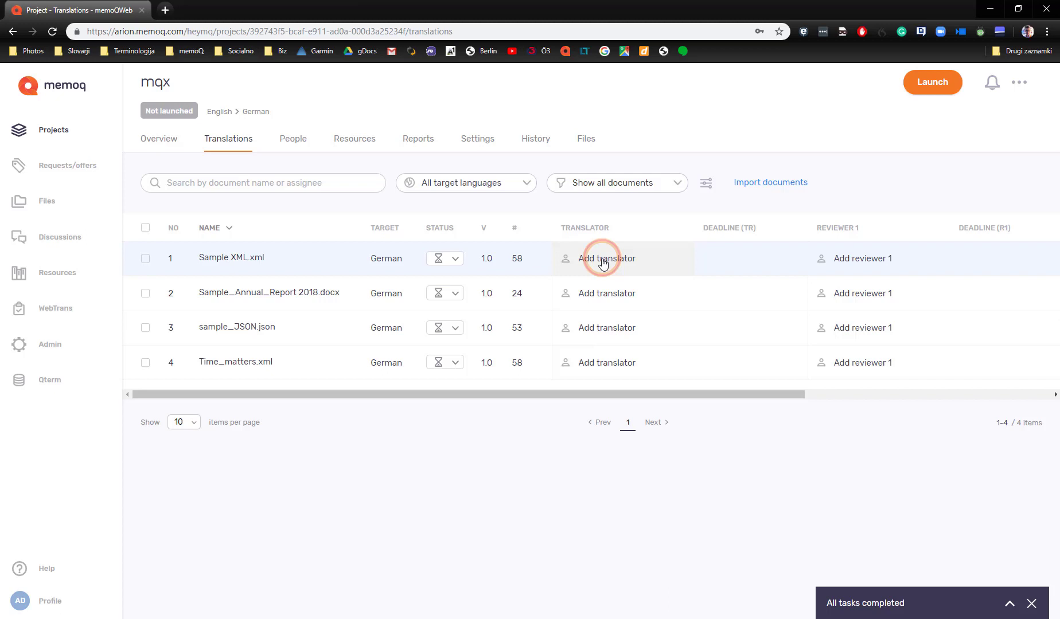
{"action": "left_click", "coordinate": [732, 268]}
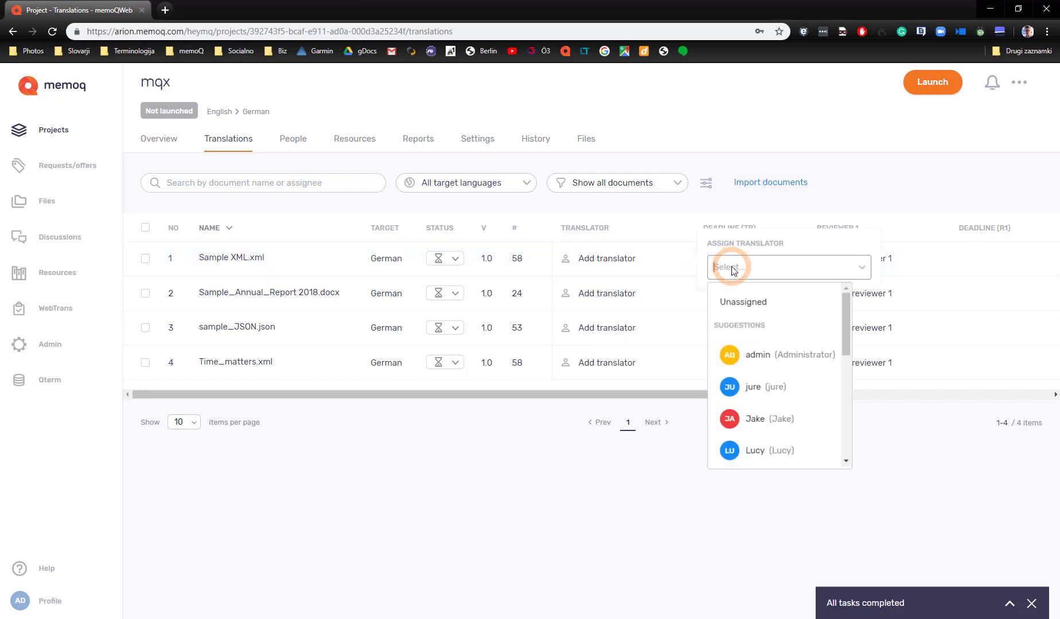
{"action": "type", "text": "tina"}
{"action": "left_click", "coordinate": [753, 329]}
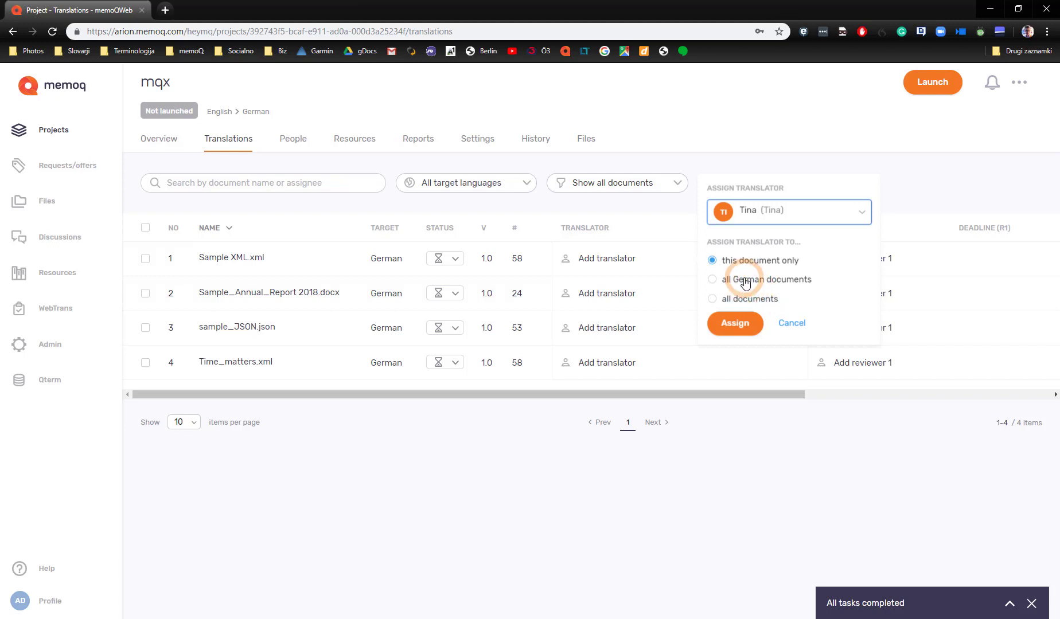
{"action": "left_click", "coordinate": [720, 298]}
{"action": "left_click", "coordinate": [729, 324]}
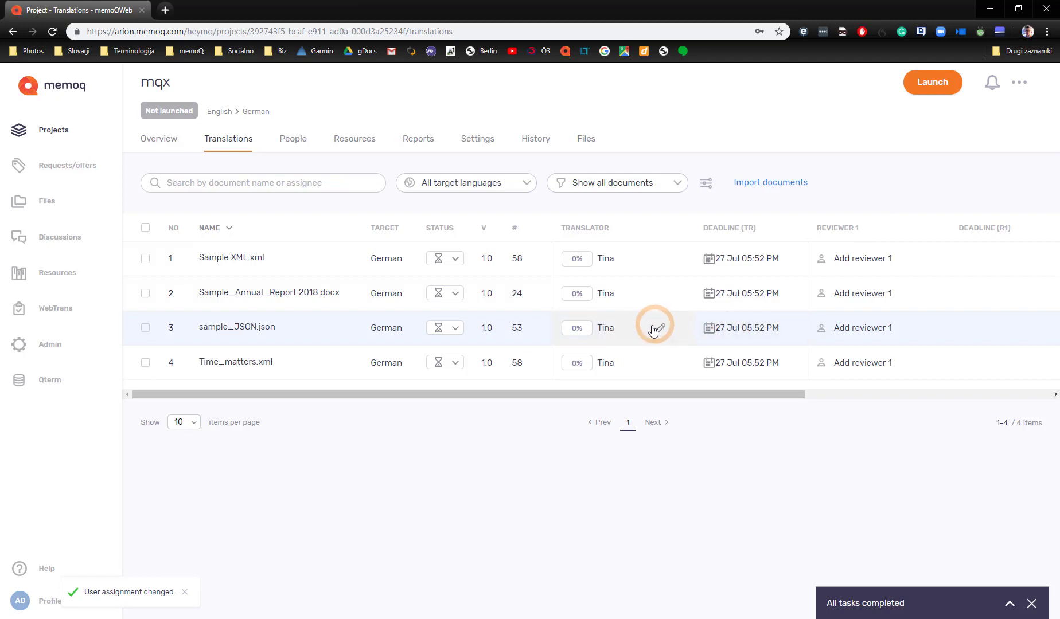
- Reassign sample_JSON.json to the administrator as translator
{"action": "left_click", "coordinate": [609, 337]}
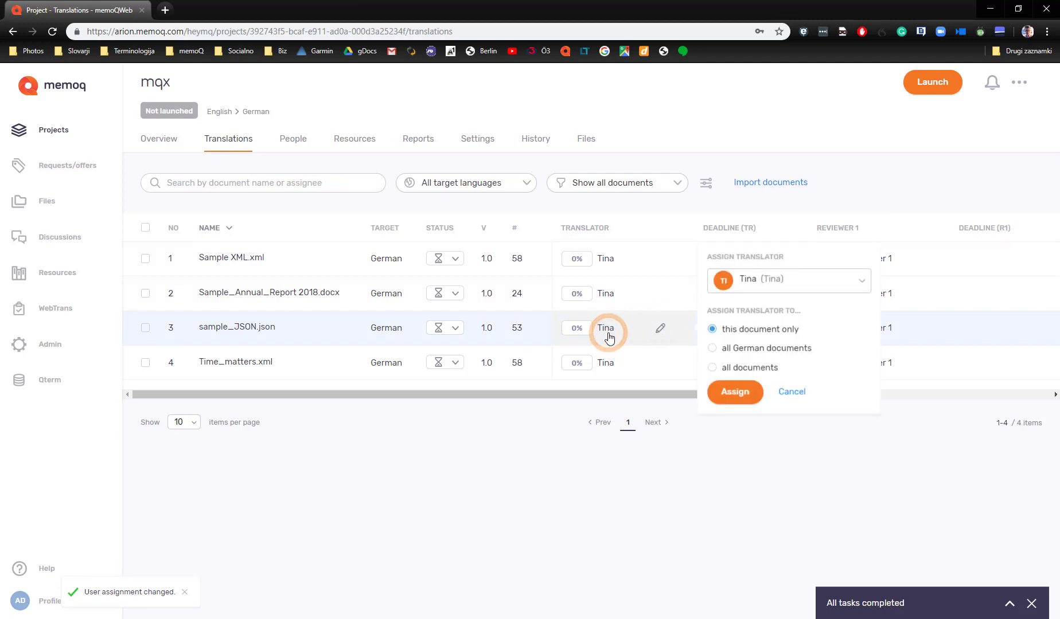
{"action": "left_click", "coordinate": [774, 289]}
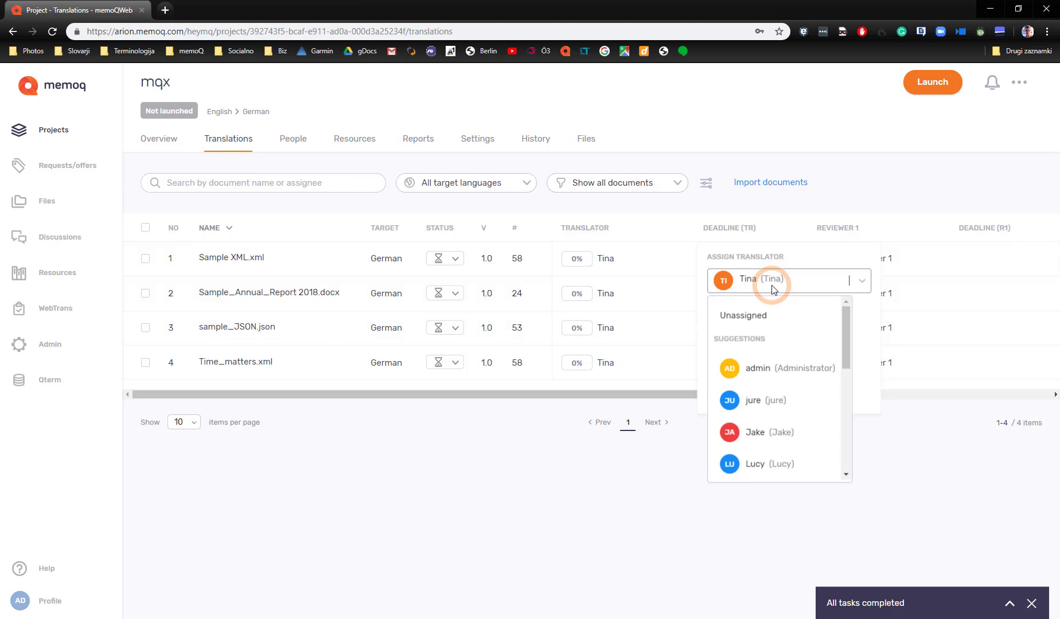
{"action": "left_click", "coordinate": [754, 363]}
{"action": "left_click", "coordinate": [737, 394]}
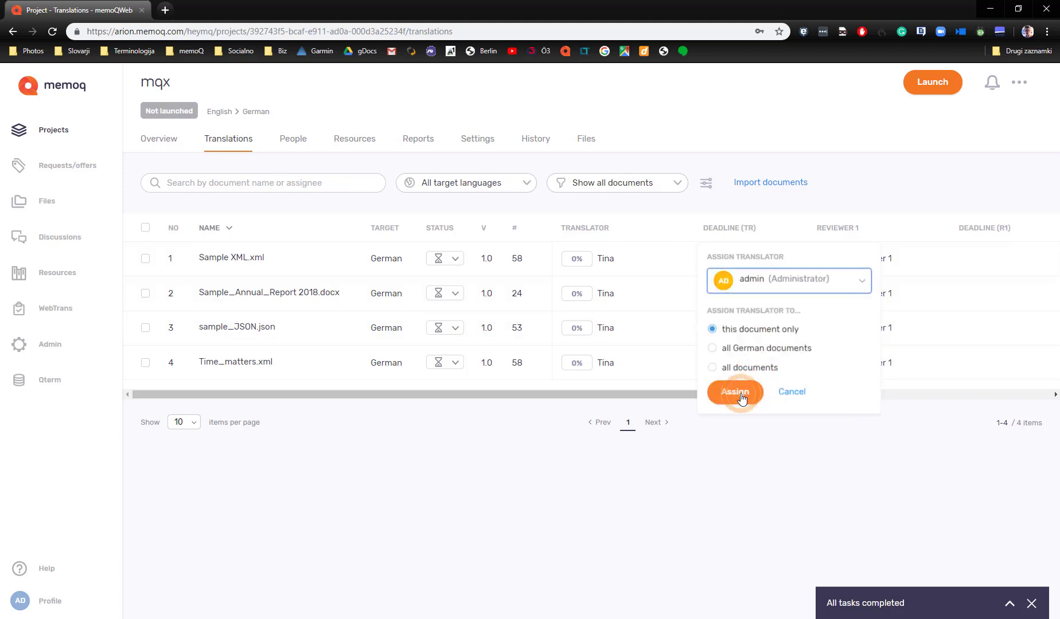
- Move sample_JSON.json's translator deadline to 21 Aug 05:52 PM; other documents stay at 27 Jul
{"action": "left_click", "coordinate": [740, 327]}
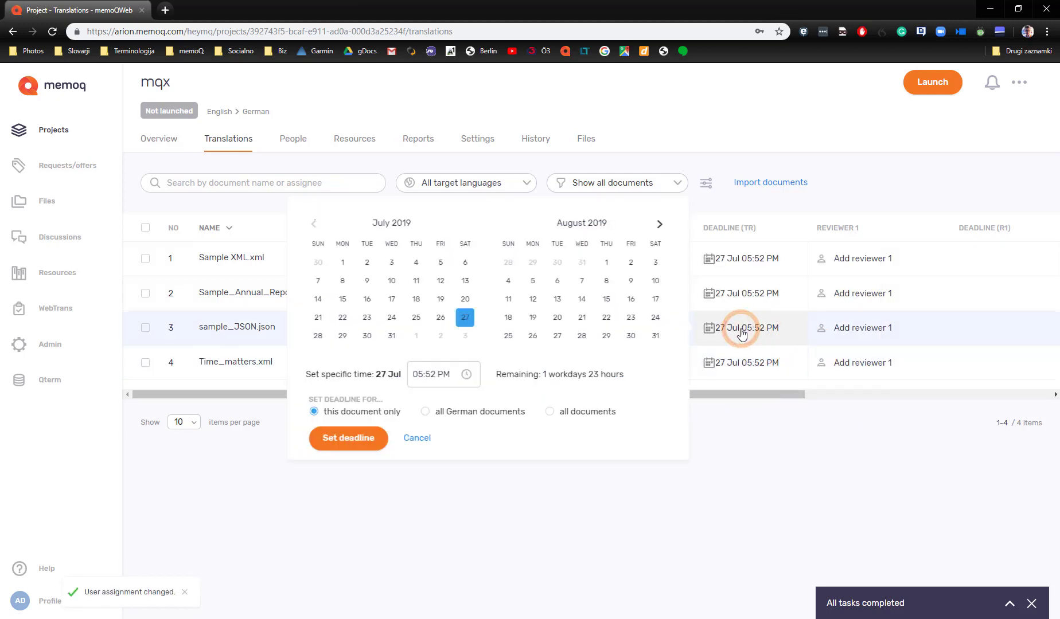
{"action": "left_click", "coordinate": [581, 325]}
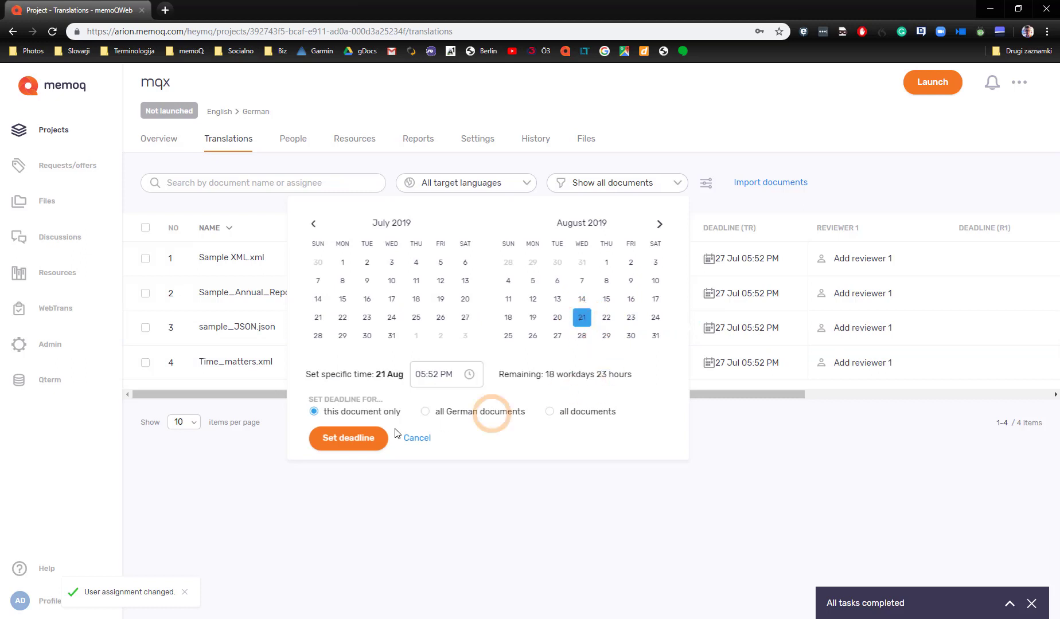
{"action": "left_click", "coordinate": [340, 442]}
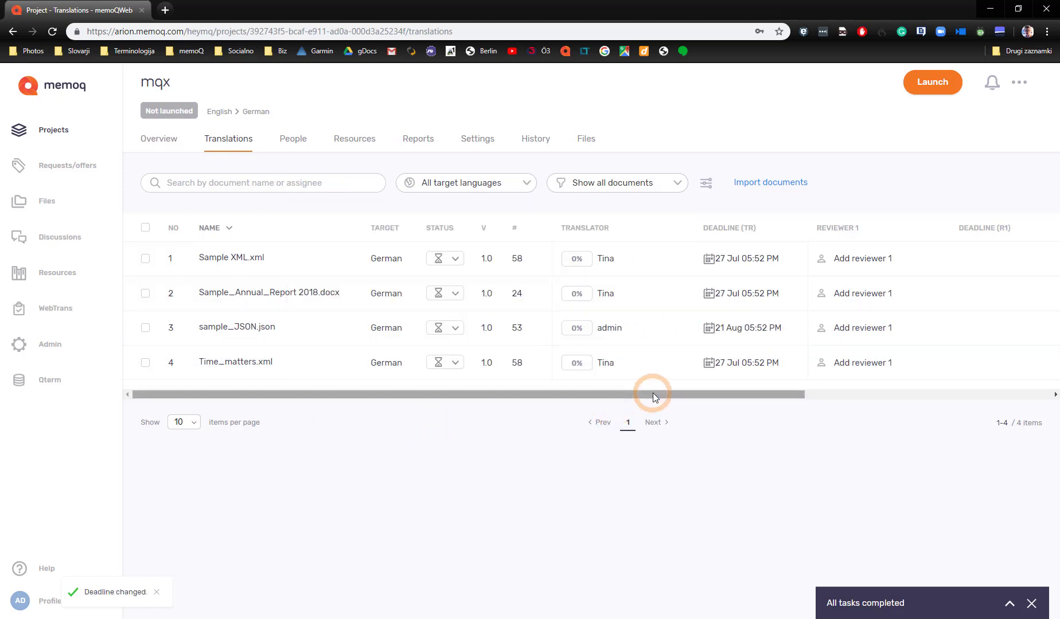
{"action": "left_click_drag", "start_coordinate": [652, 394], "coordinate": [841, 412]}
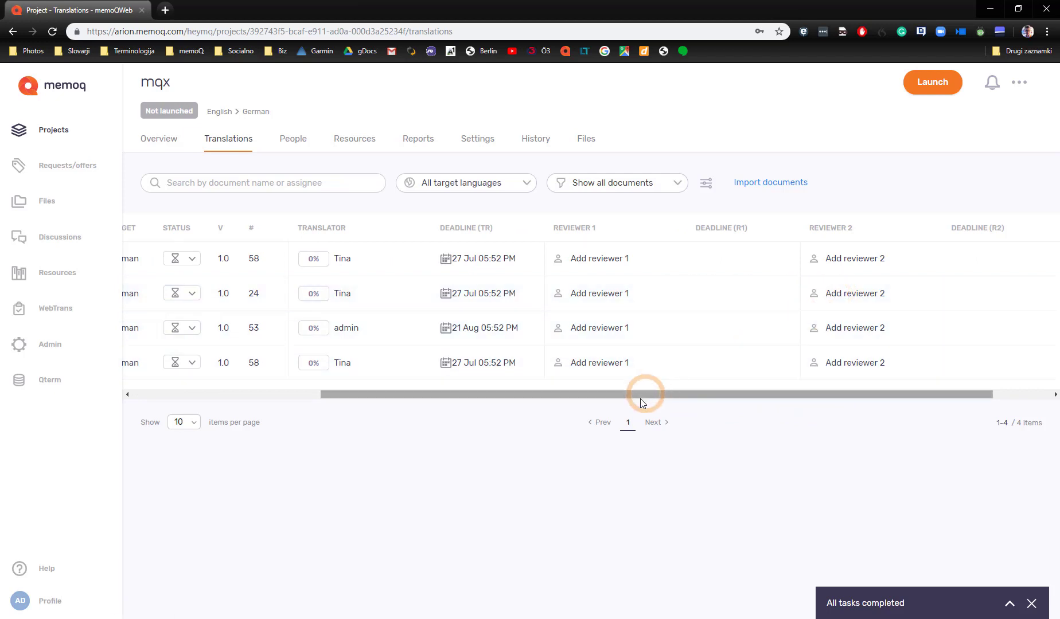
{"action": "left_click_drag", "start_coordinate": [637, 396], "coordinate": [407, 385]}
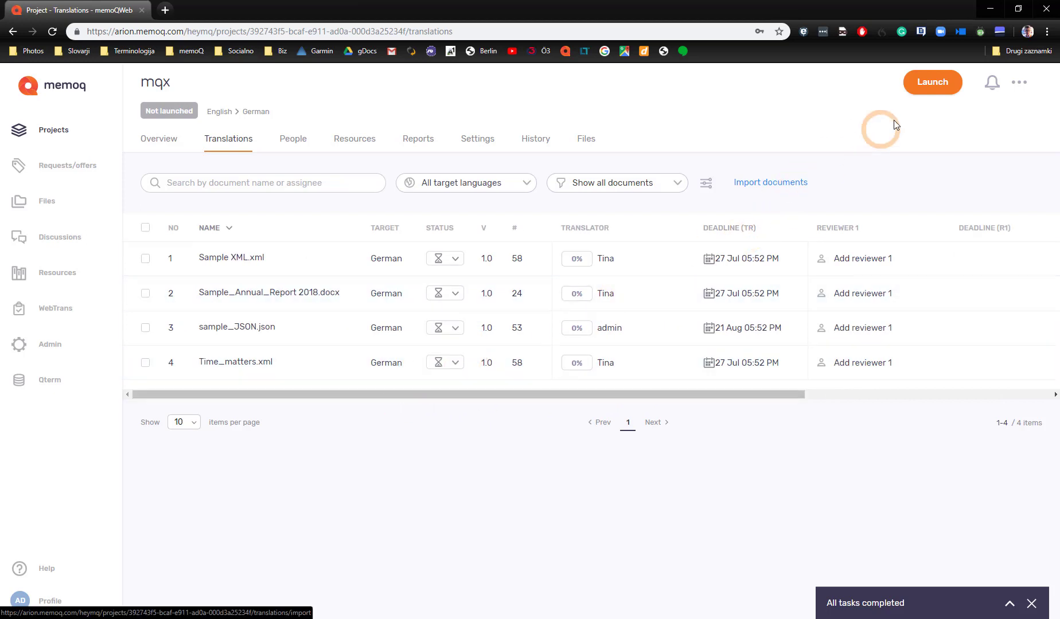
- Launch the mqx project, then sign in with the translator user's credentials
{"action": "left_click", "coordinate": [936, 86]}
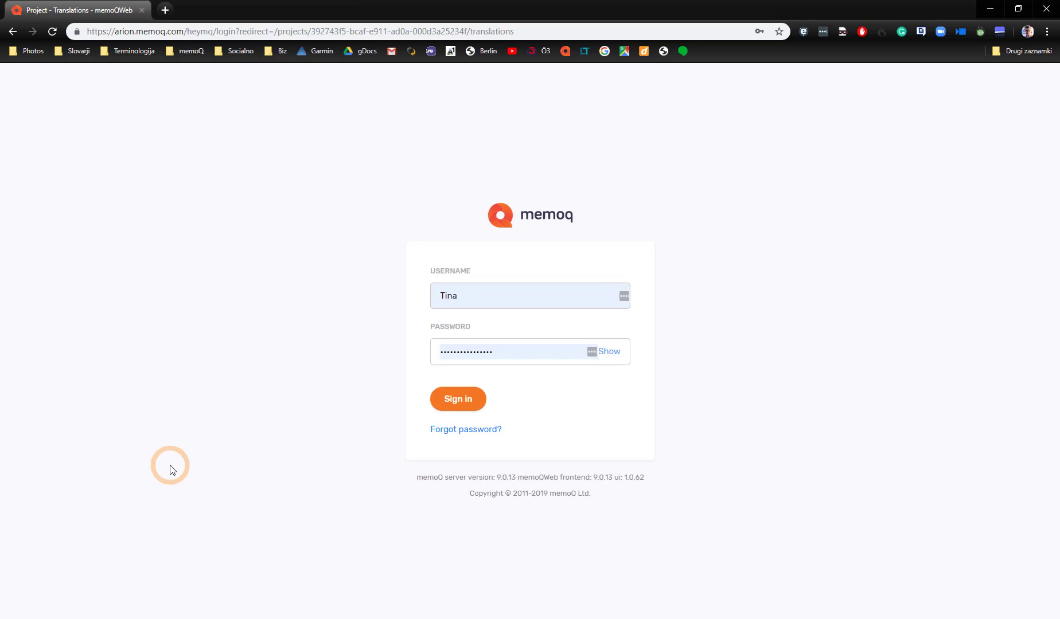
{"action": "left_click", "coordinate": [449, 405]}
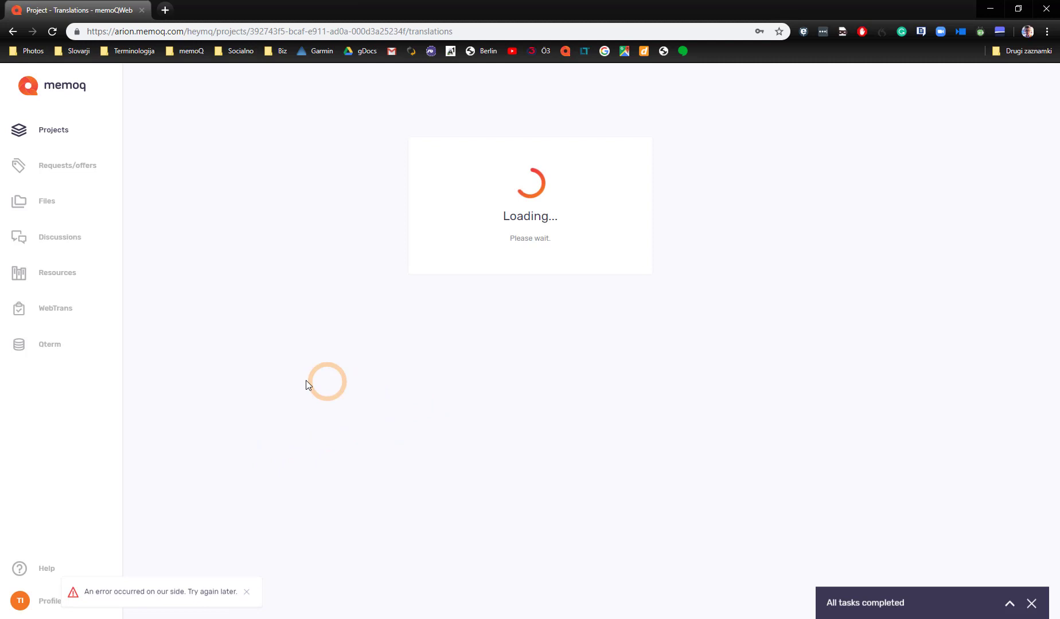
- Open Sample_Annual_Report 2018.docx from the translator's tasks in the WebTrans editor
{"action": "left_click", "coordinate": [62, 315]}
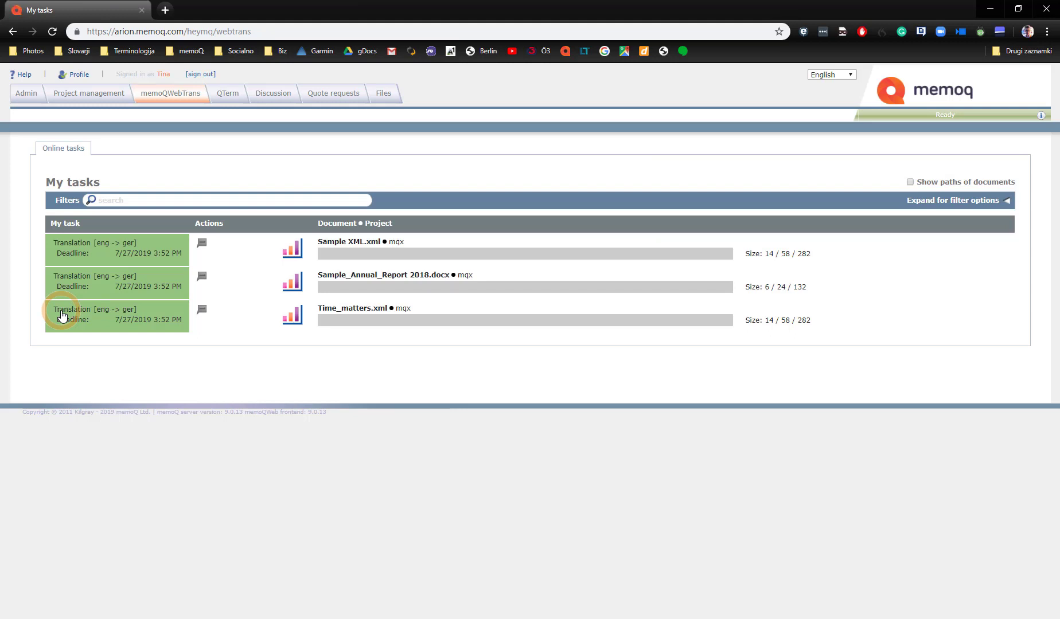
{"action": "mouse_move", "coordinate": [209, 281]}
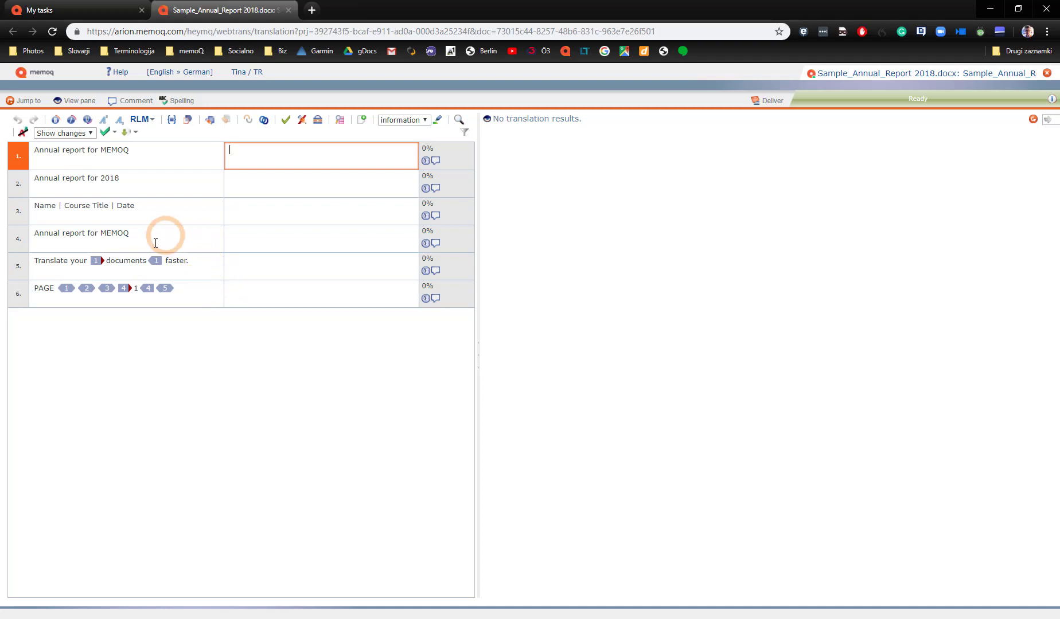
- Show the document preview under the segments, test preview-to-segment syncing, and widen the editing area
{"action": "left_click", "coordinate": [75, 102]}
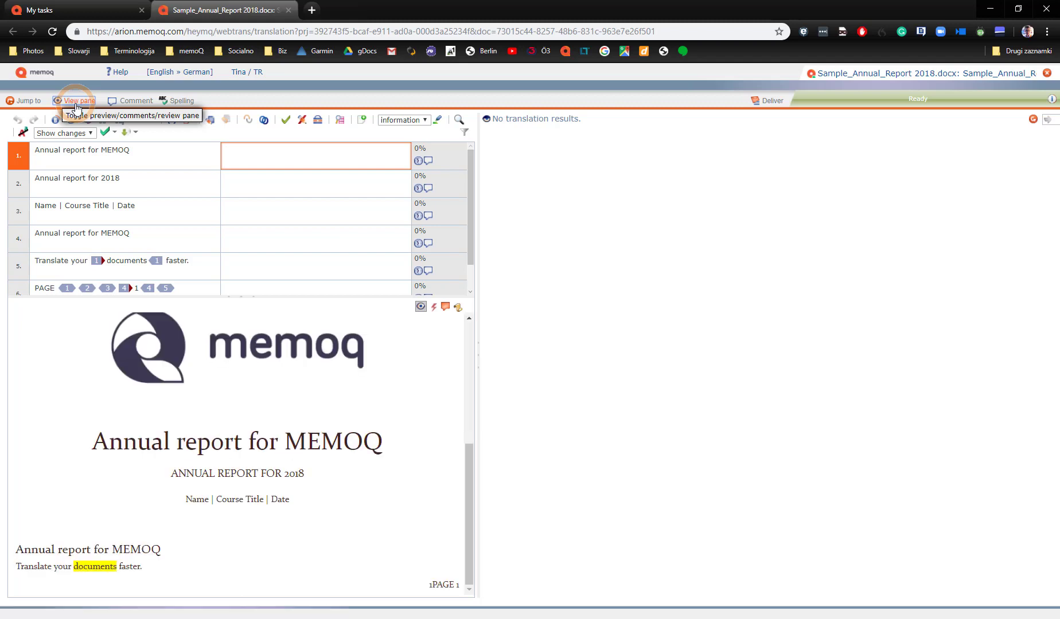
{"action": "left_click", "coordinate": [74, 152]}
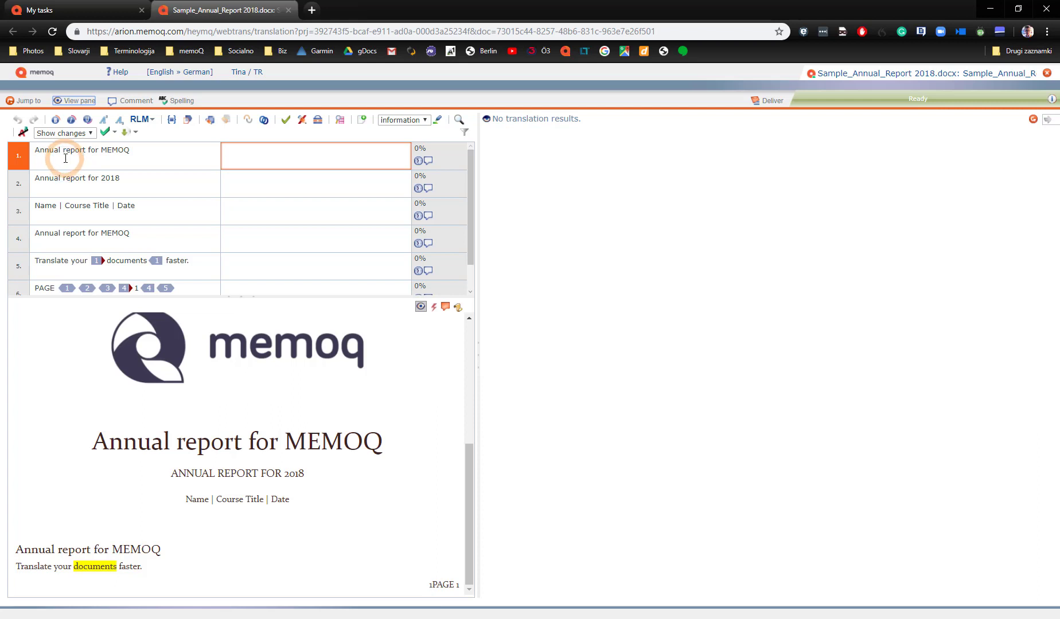
{"action": "left_click", "coordinate": [246, 446]}
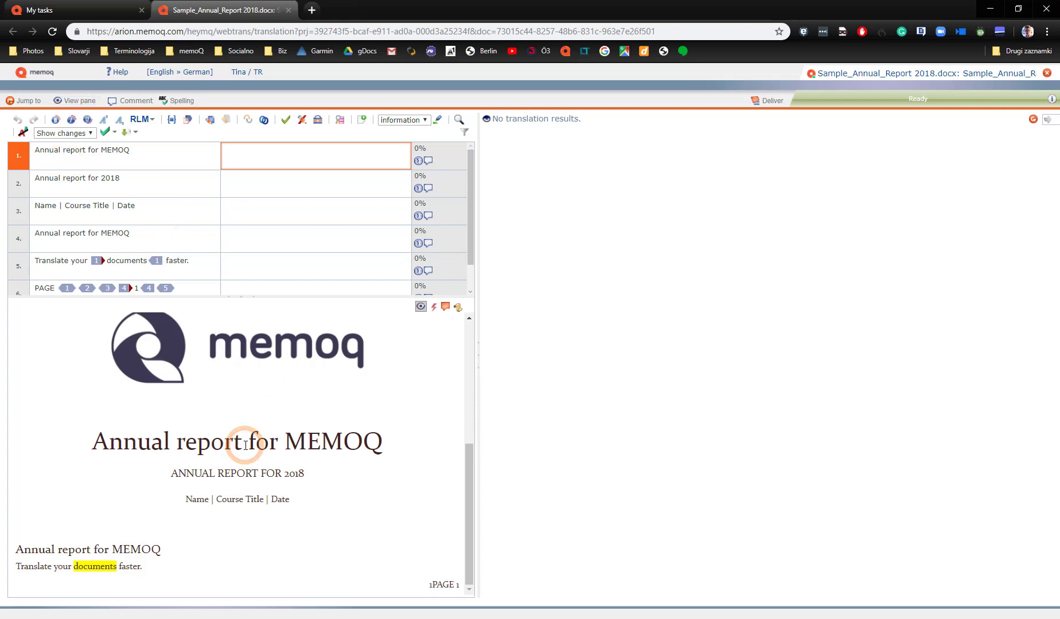
{"action": "left_click", "coordinate": [236, 473]}
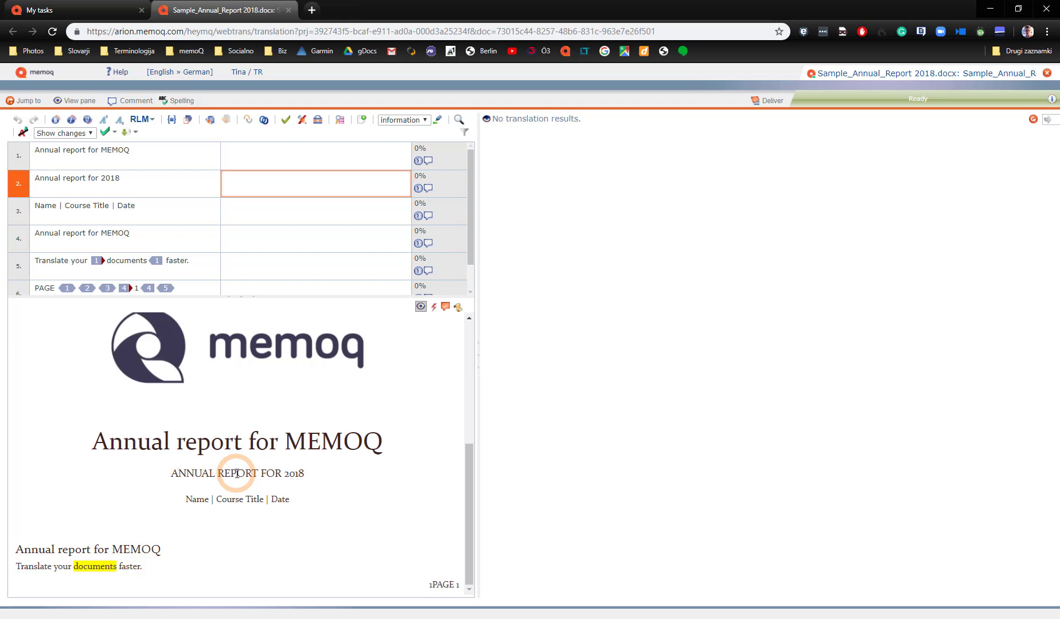
{"action": "left_click", "coordinate": [239, 435]}
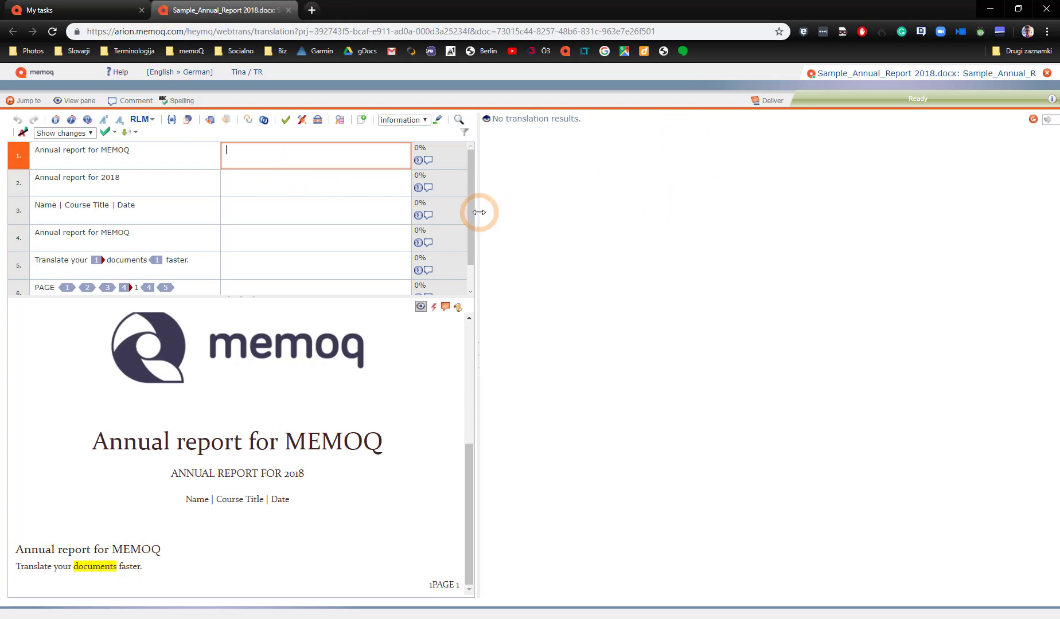
{"action": "left_click_drag", "start_coordinate": [478, 213], "coordinate": [626, 221]}
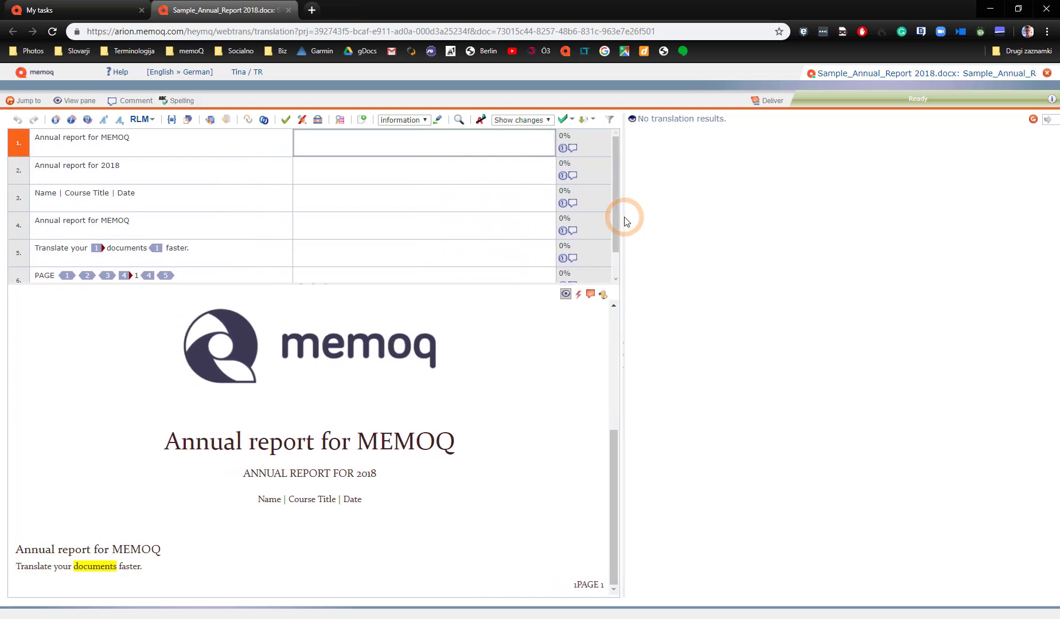
- Translate segment 1 as 'Jahresbericht für MEMOQ' and confirm it
{"action": "left_click", "coordinate": [344, 146]}
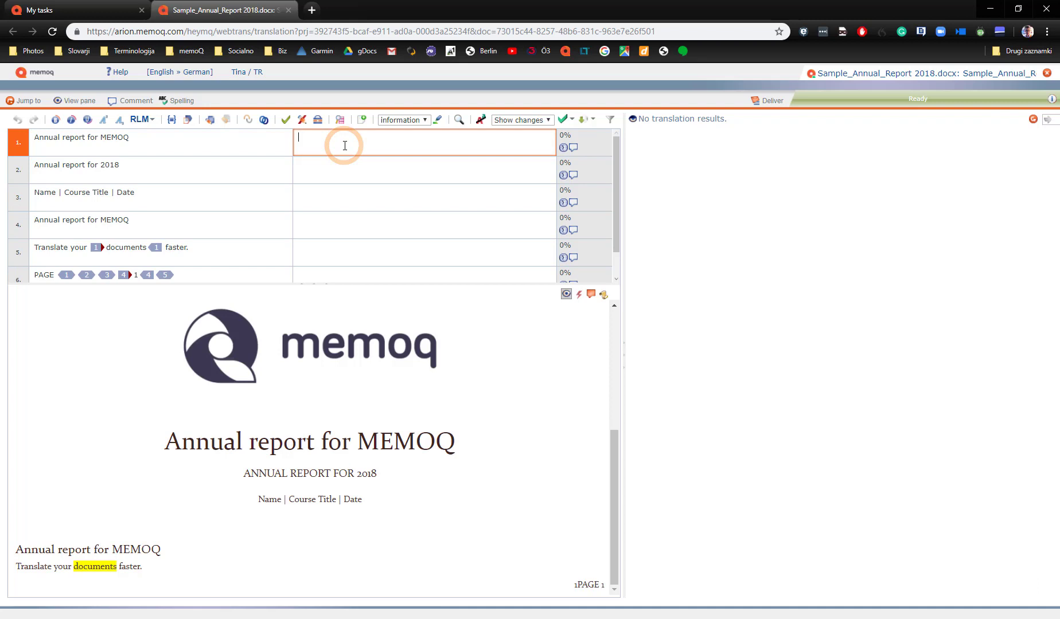
{"action": "type", "text": "Jahresbericht für MEMOQ"}
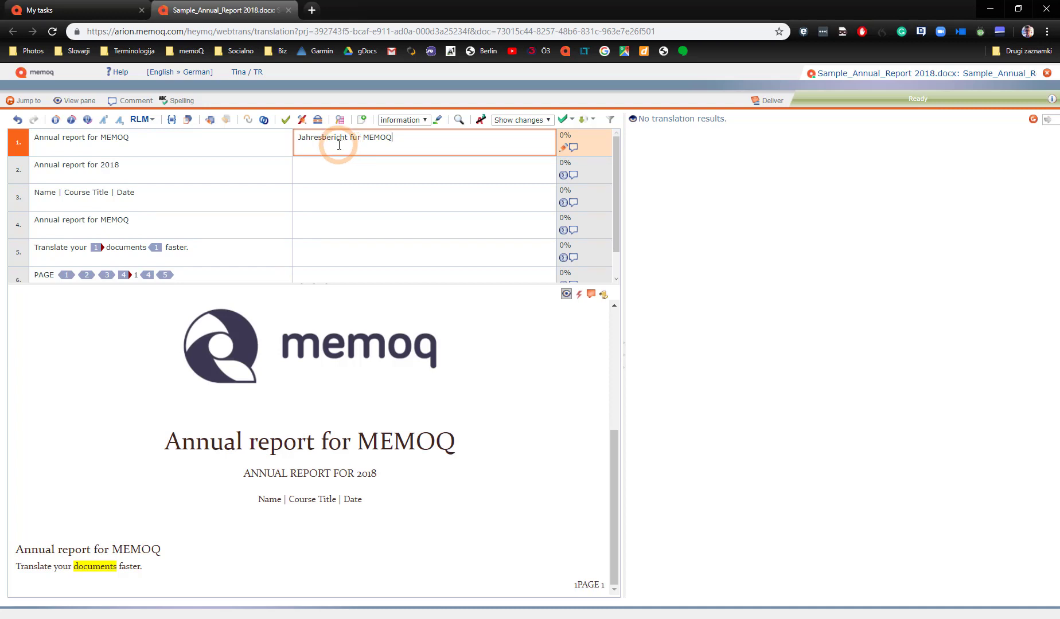
{"action": "left_click", "coordinate": [290, 125]}
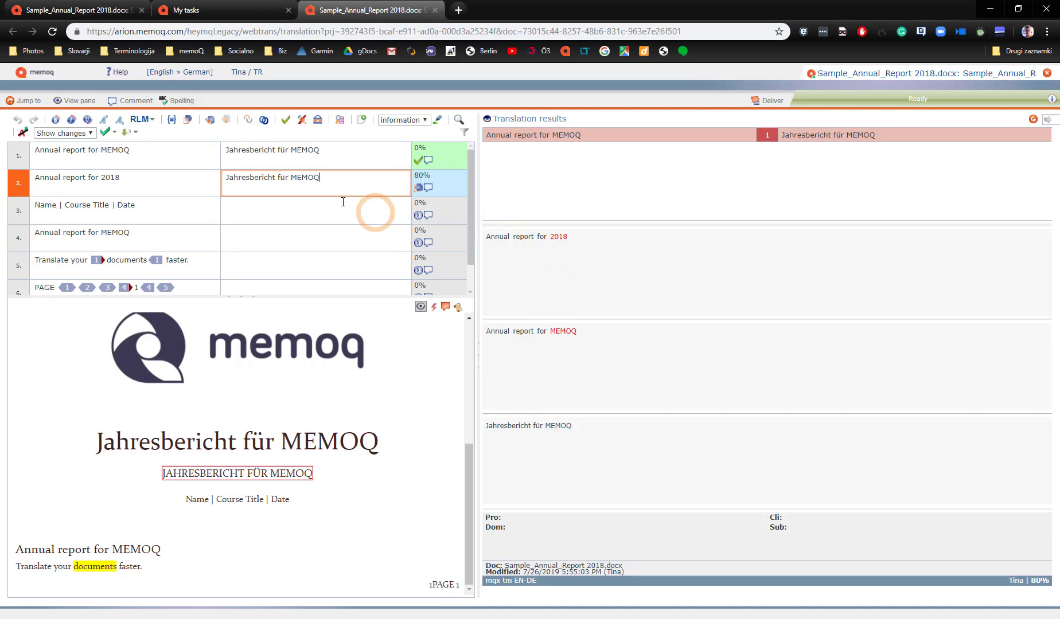
- Change segment 2 to 'Jahresbericht für 2018', confirm, and copy segment 3's source into its target
{"action": "double_click", "coordinate": [304, 178]}
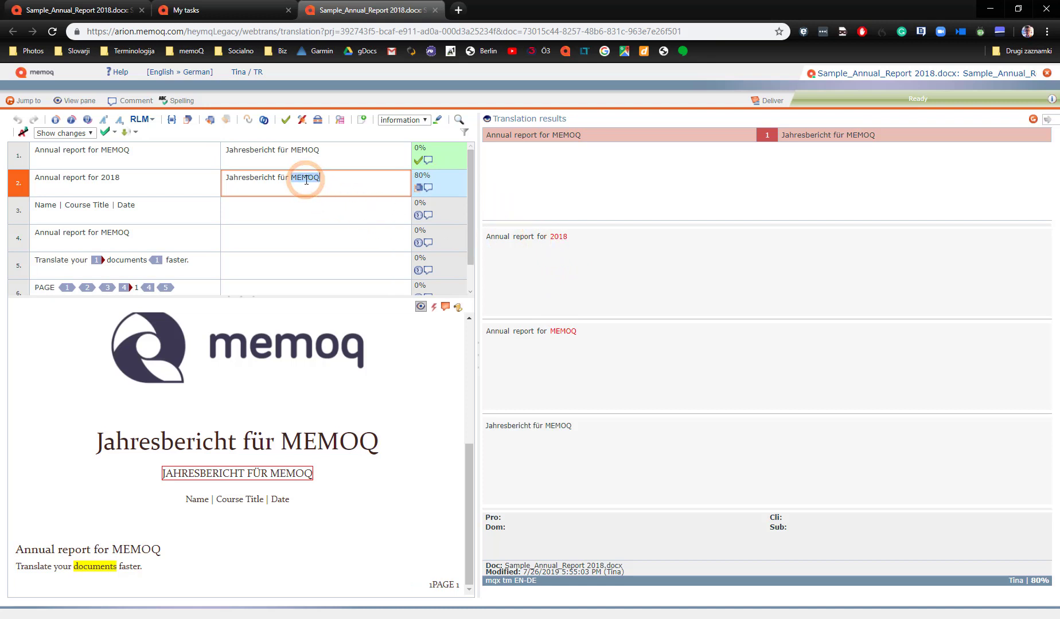
{"action": "type", "text": "2018"}
{"action": "key", "text": "ctrl+Return"}
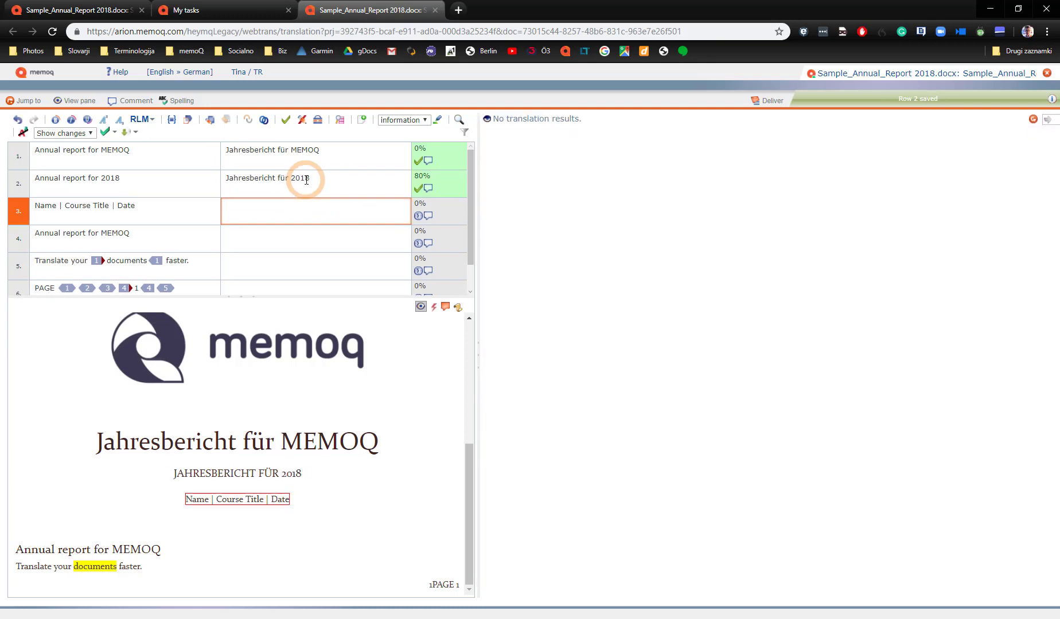
{"action": "key", "text": "ctrl+Insert"}
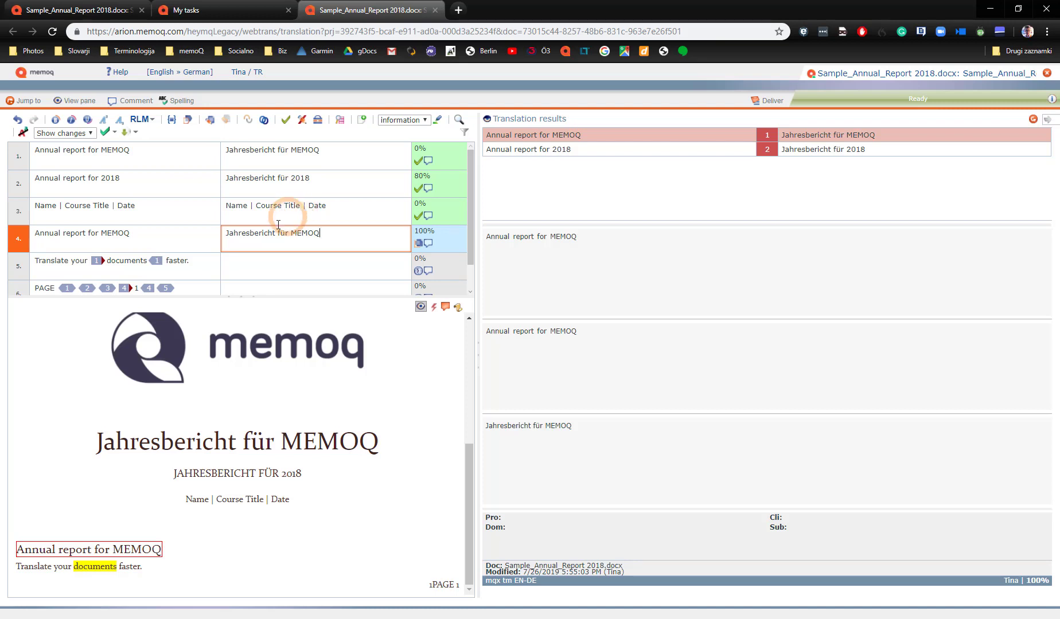
{"action": "double_click", "coordinate": [255, 235]}
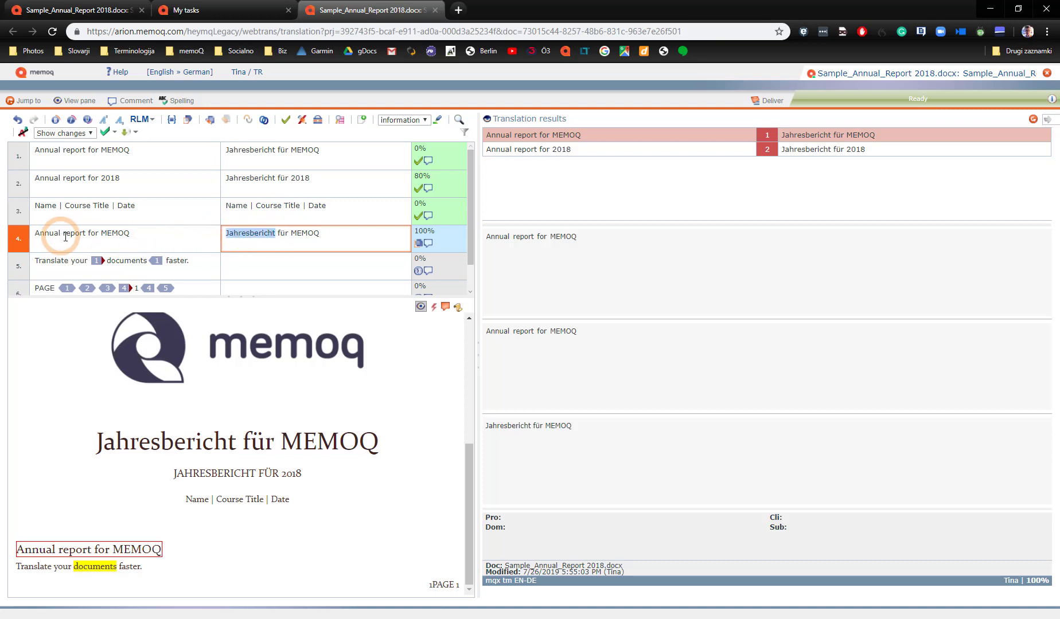
- Add a term base entry pairing 'Annual report' with 'Jahresbericht' and check it shows for segment 4
{"action": "left_click_drag", "start_coordinate": [87, 233], "coordinate": [28, 236]}
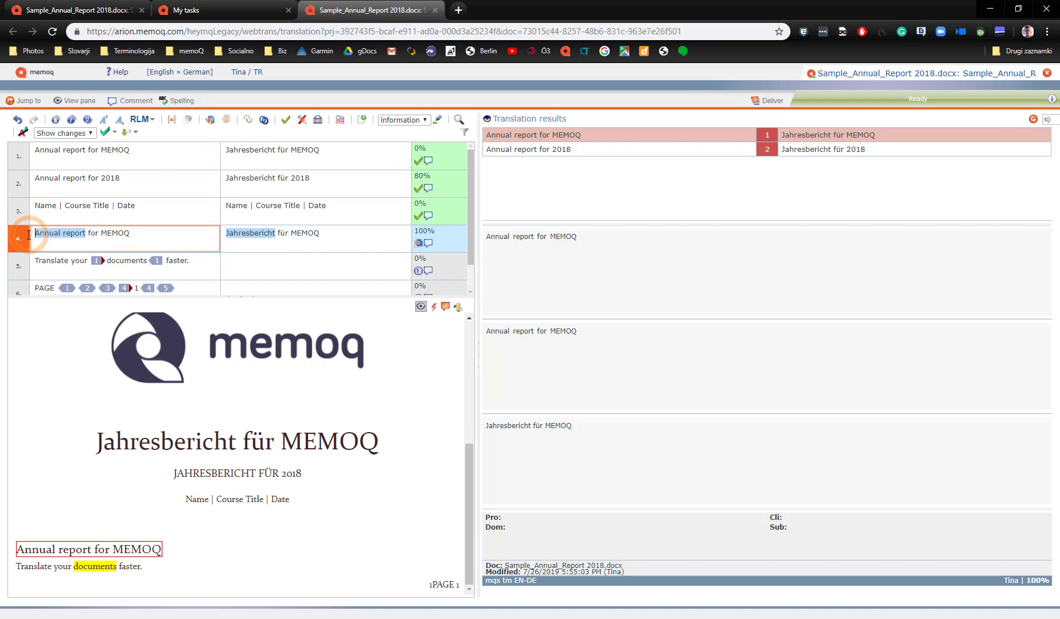
{"action": "left_click", "coordinate": [361, 121]}
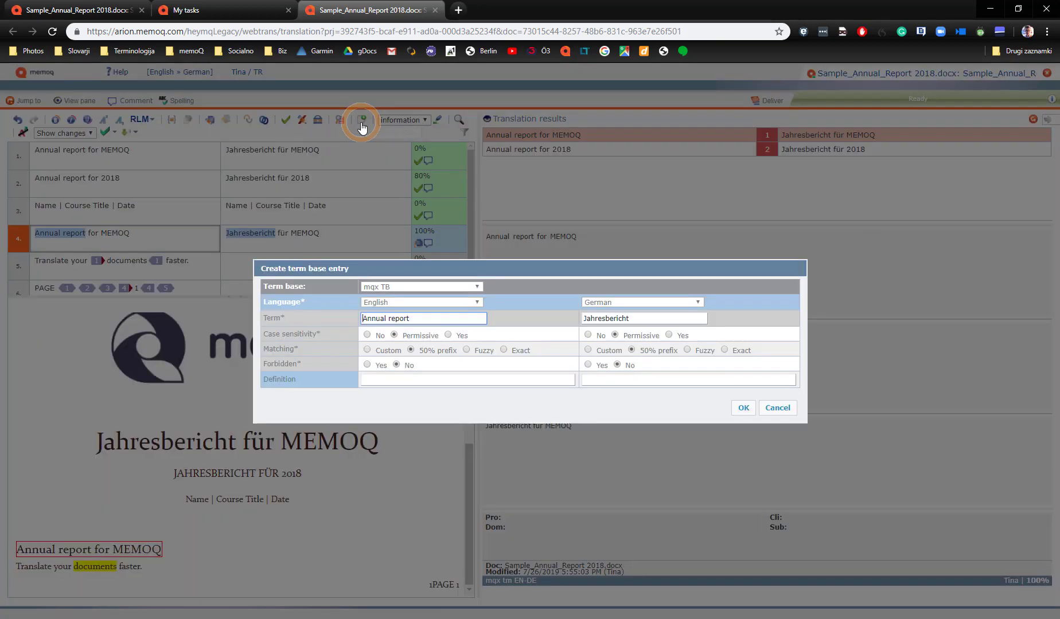
{"action": "left_click", "coordinate": [744, 410]}
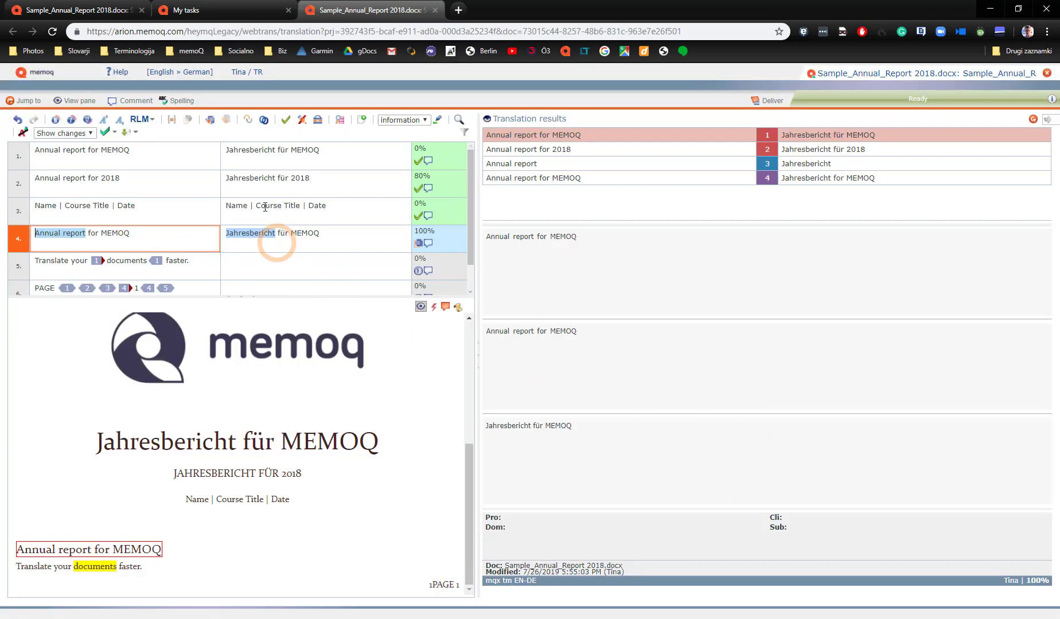
{"action": "left_click", "coordinate": [253, 206]}
{"action": "left_click", "coordinate": [258, 236]}
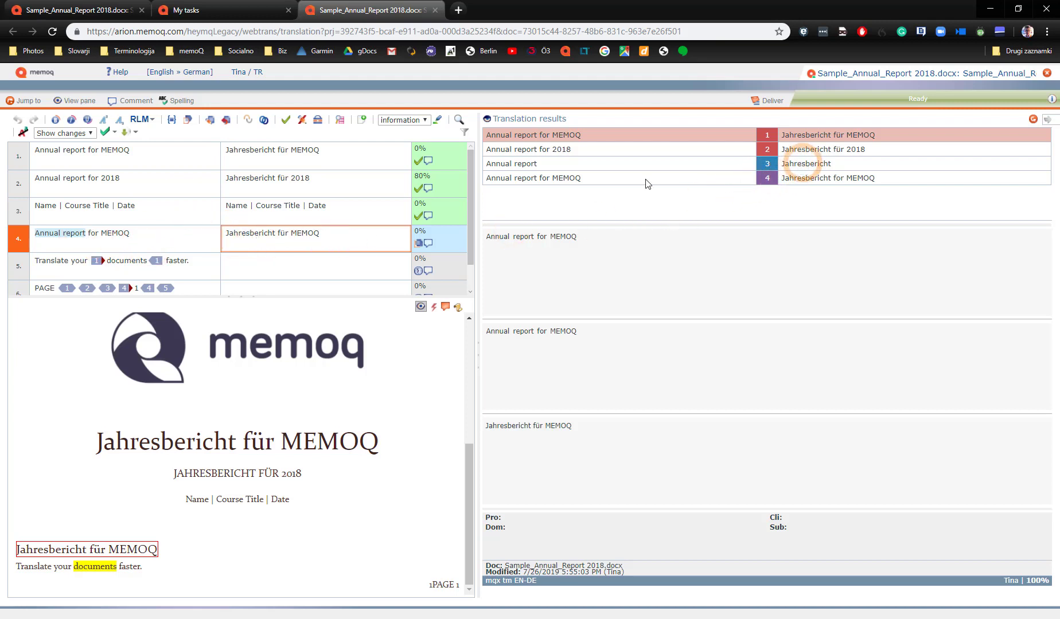
{"action": "double_click", "coordinate": [252, 235]}
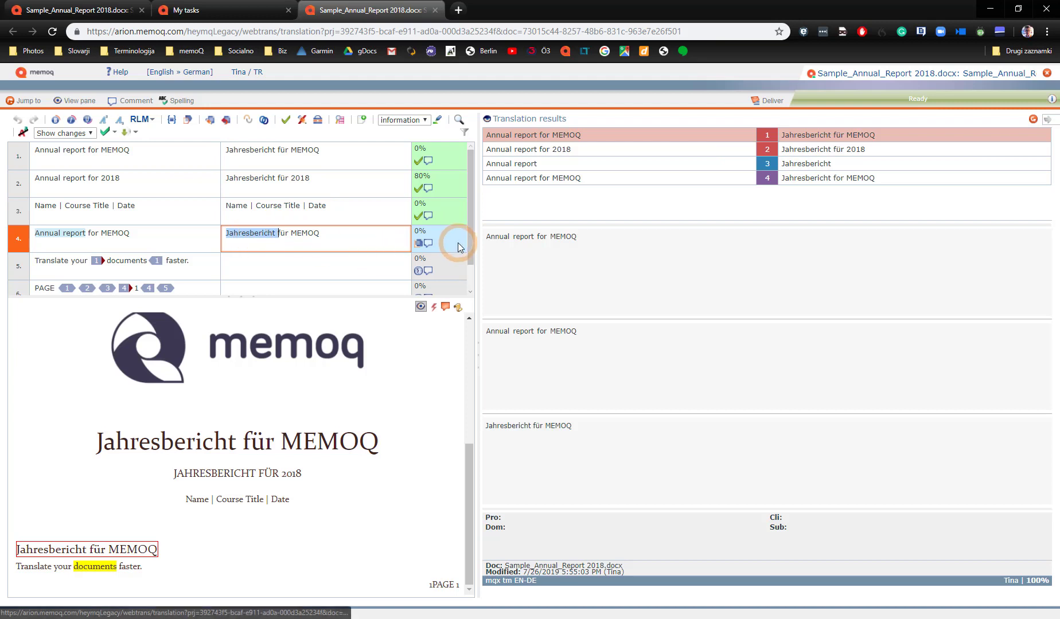
- Change segment 4 to 'Report für MEMOQ', confirm, and review the missing-term warning
{"action": "type", "text": "Report"}
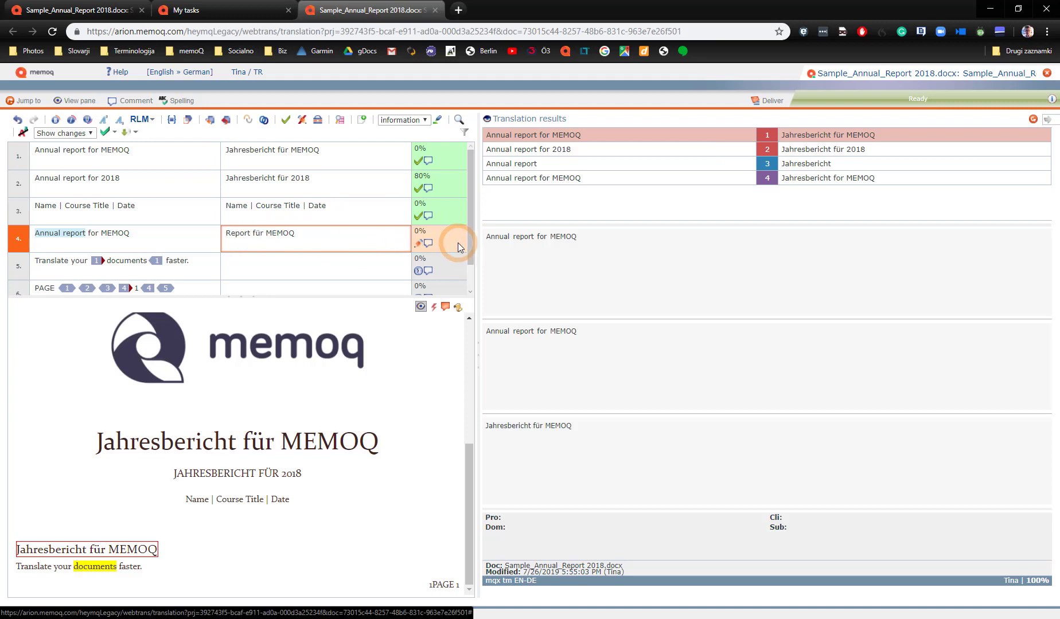
{"action": "key", "text": "ctrl+Return"}
{"action": "left_click", "coordinate": [296, 236]}
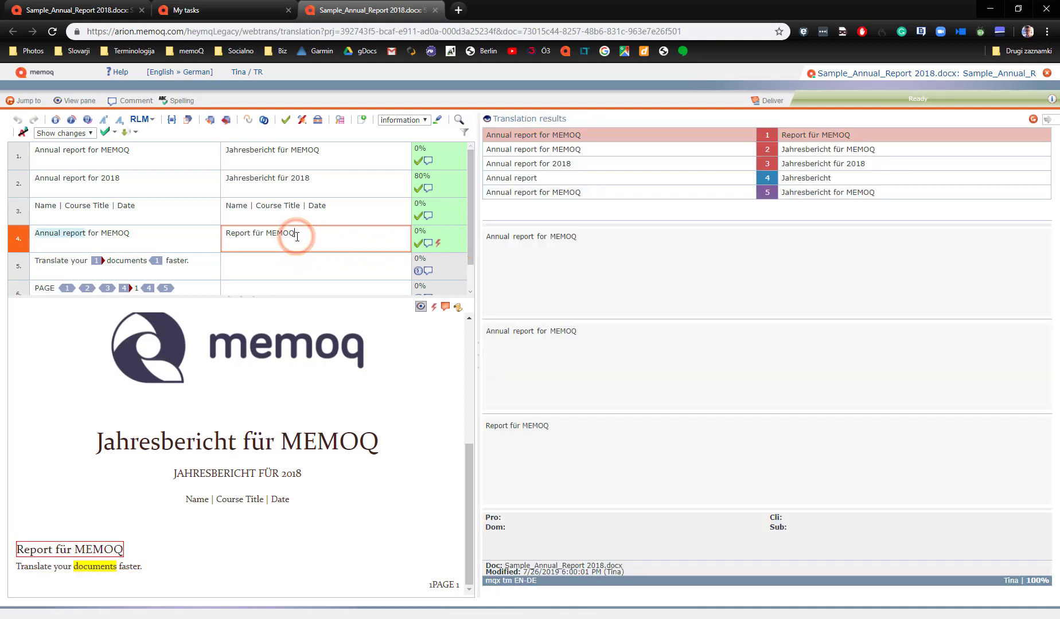
{"action": "left_click", "coordinate": [292, 244]}
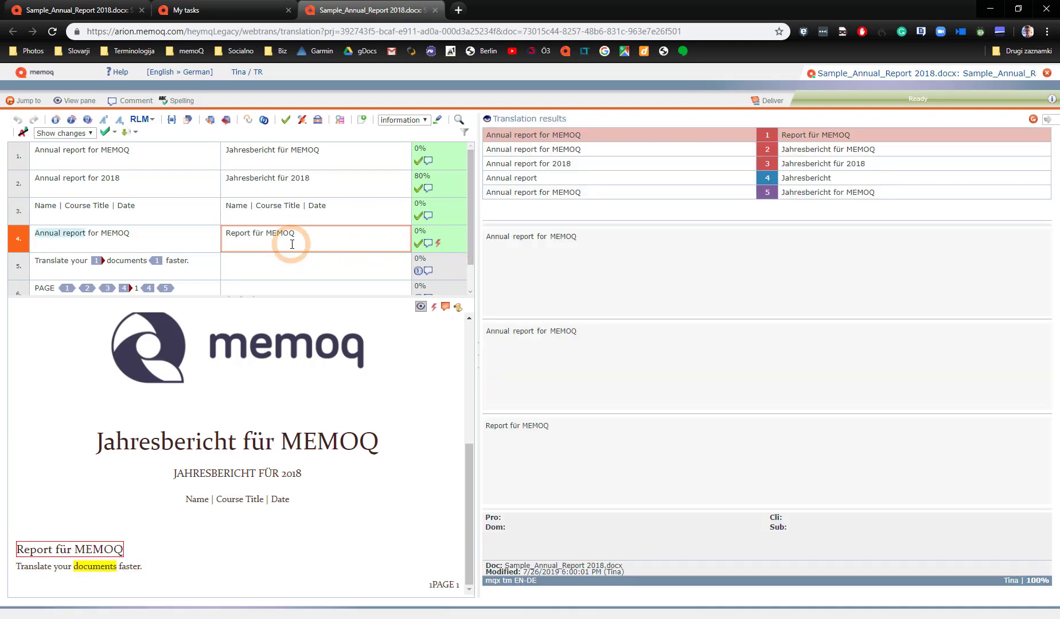
{"action": "left_click", "coordinate": [439, 245]}
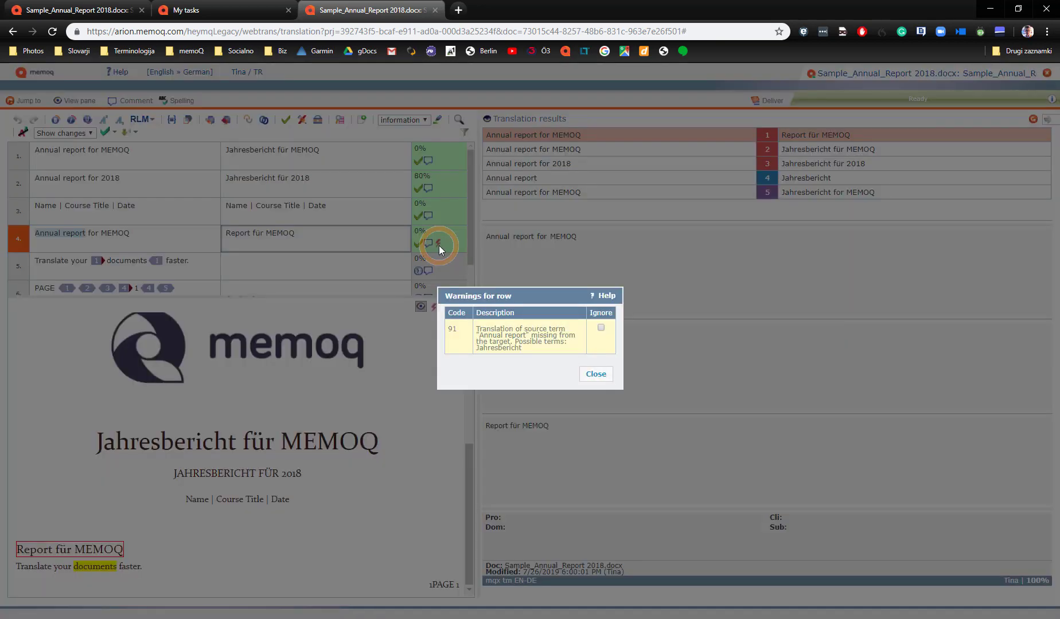
{"action": "left_click_drag", "start_coordinate": [485, 331], "coordinate": [527, 343]}
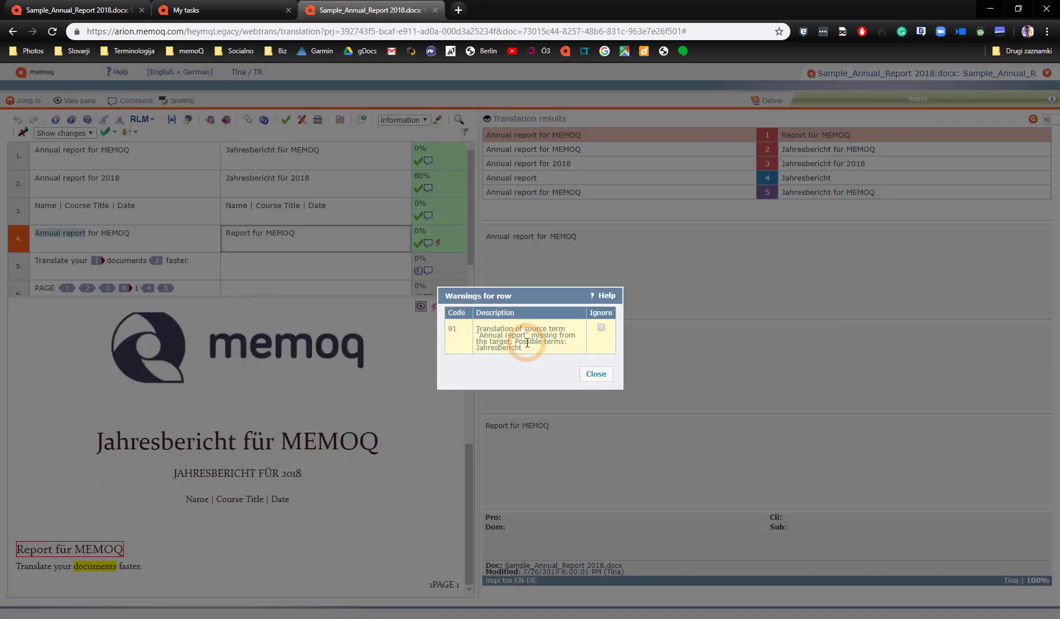
{"action": "left_click", "coordinate": [598, 379]}
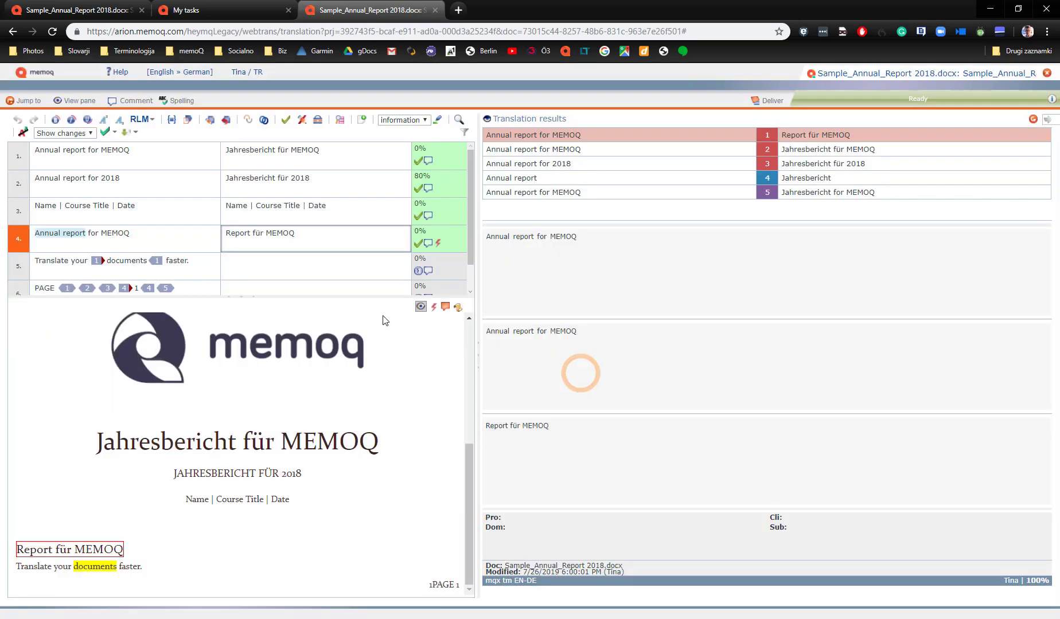
- Restore 'Jahresbericht' in segment 4 and confirm it
{"action": "left_click", "coordinate": [234, 237]}
{"action": "double_click", "coordinate": [235, 237]}
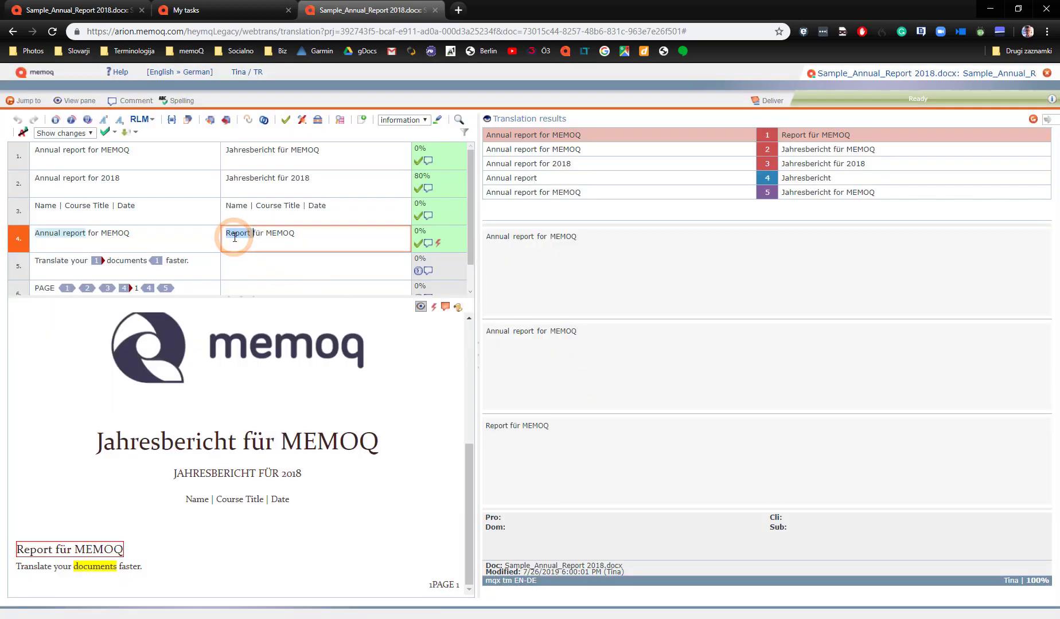
{"action": "type", "text": "Jahresbericht"}
{"action": "key", "text": "ctrl+Return"}
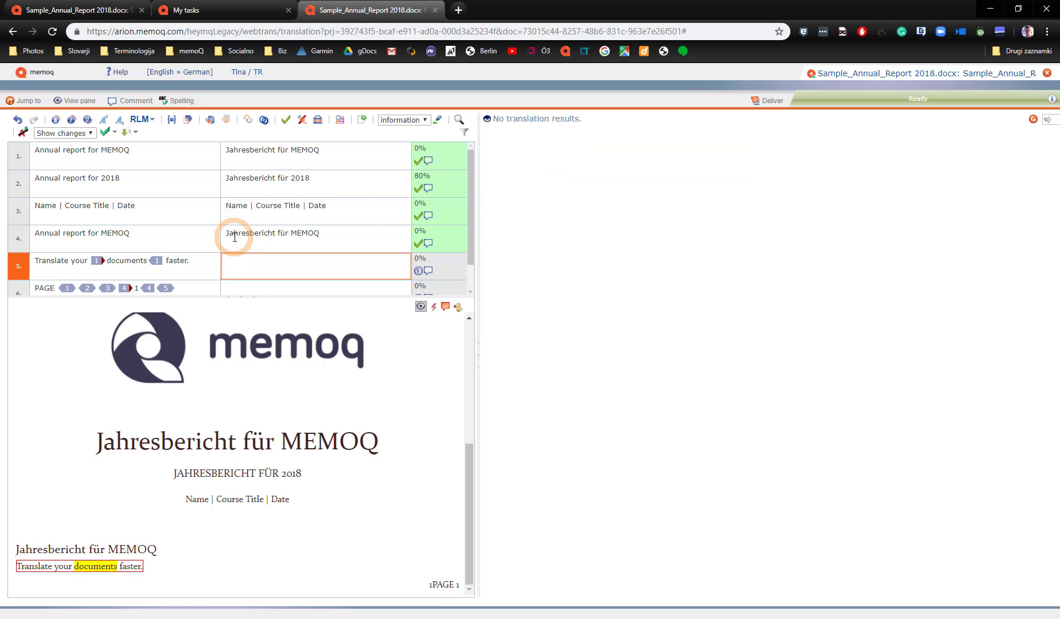
{"action": "left_click", "coordinate": [248, 239]}
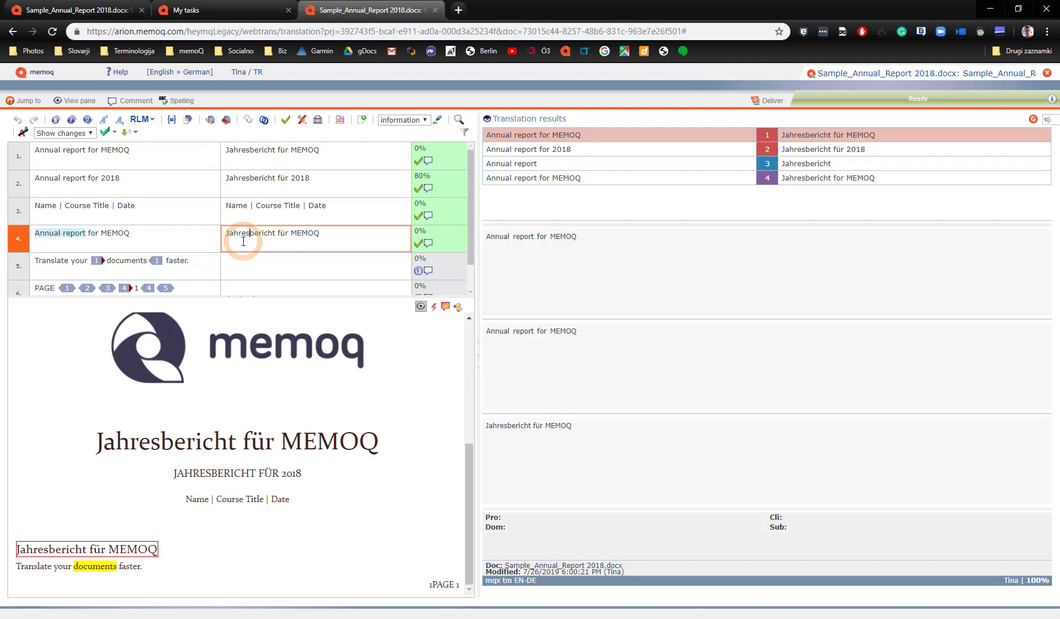
{"action": "left_click", "coordinate": [87, 235]}
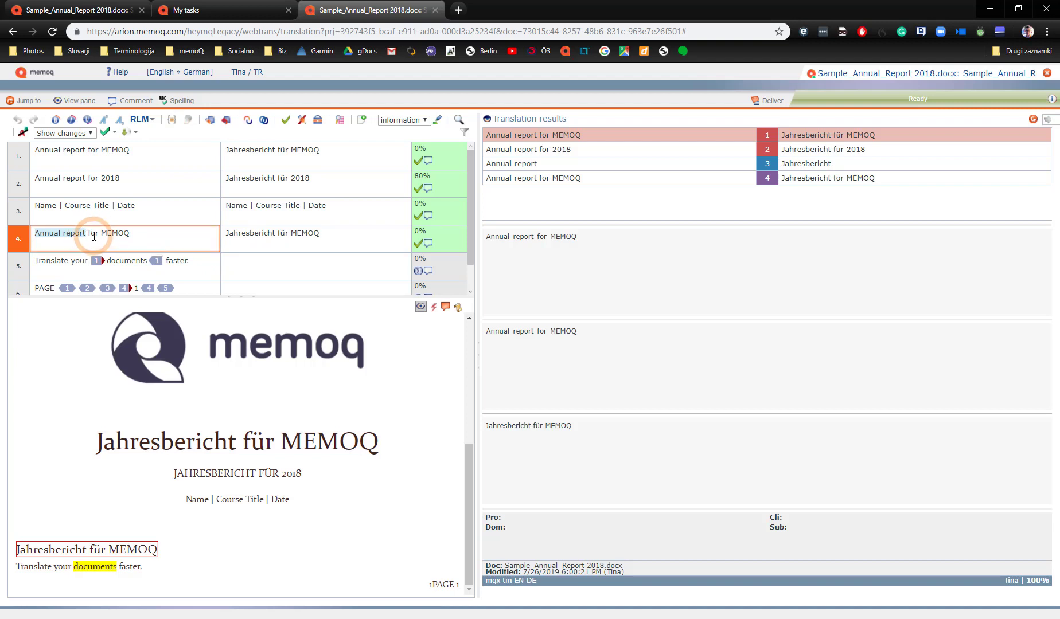
{"action": "key", "text": "ctrl+shift+Left"}
{"action": "key", "text": "ctrl+shift+Left"}
{"action": "left_click", "coordinate": [340, 121]}
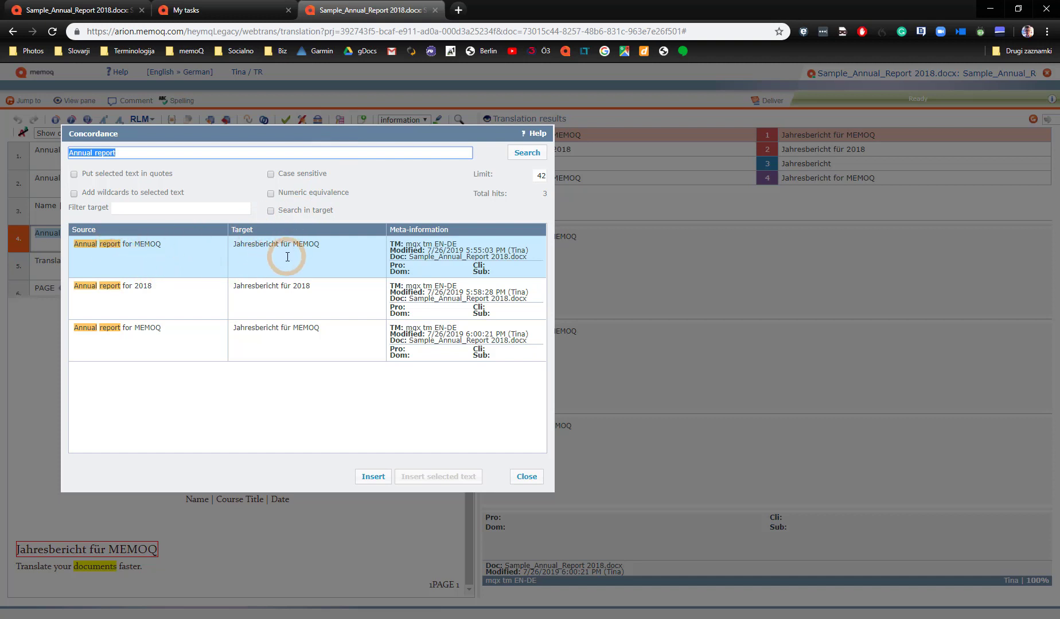
{"action": "left_click", "coordinate": [525, 477]}
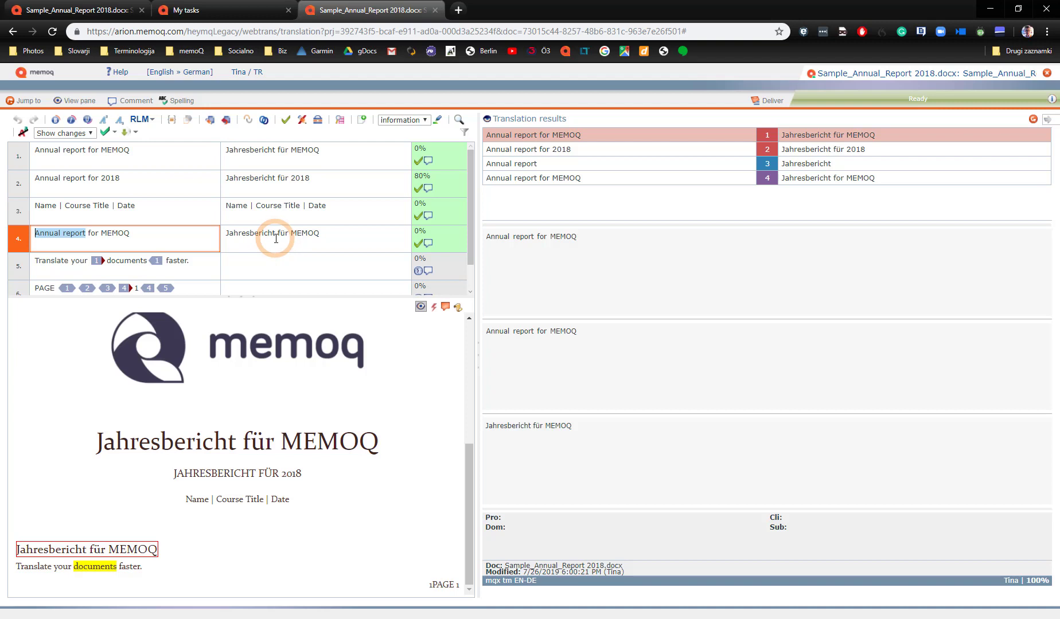
- With track changes on, correct 'Title' to 'Titel' in segment 3 and confirm
{"action": "left_click", "coordinate": [293, 205]}
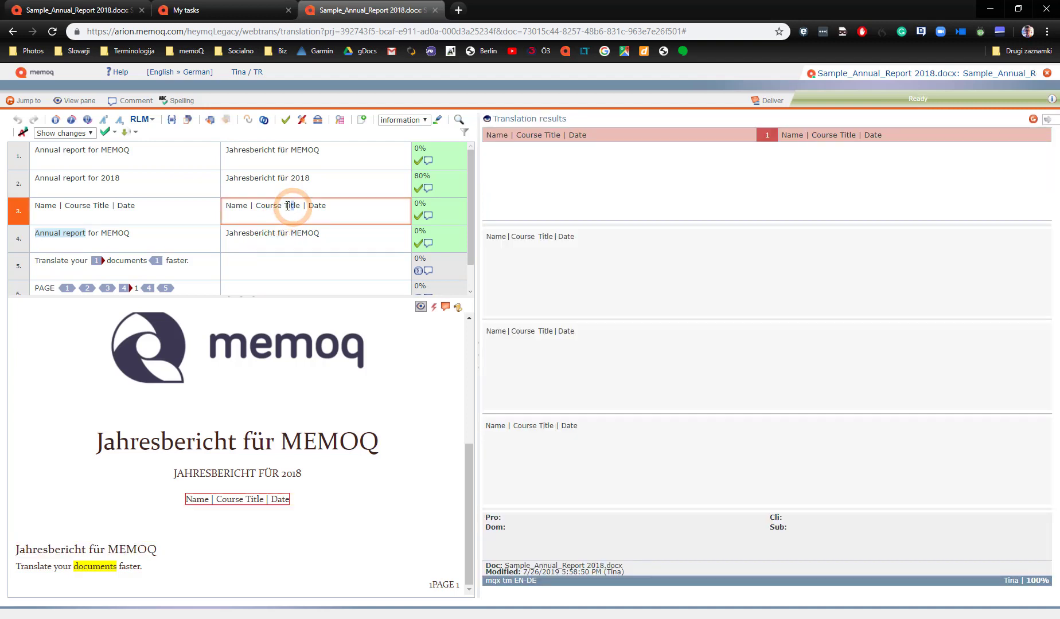
{"action": "left_click", "coordinate": [23, 132]}
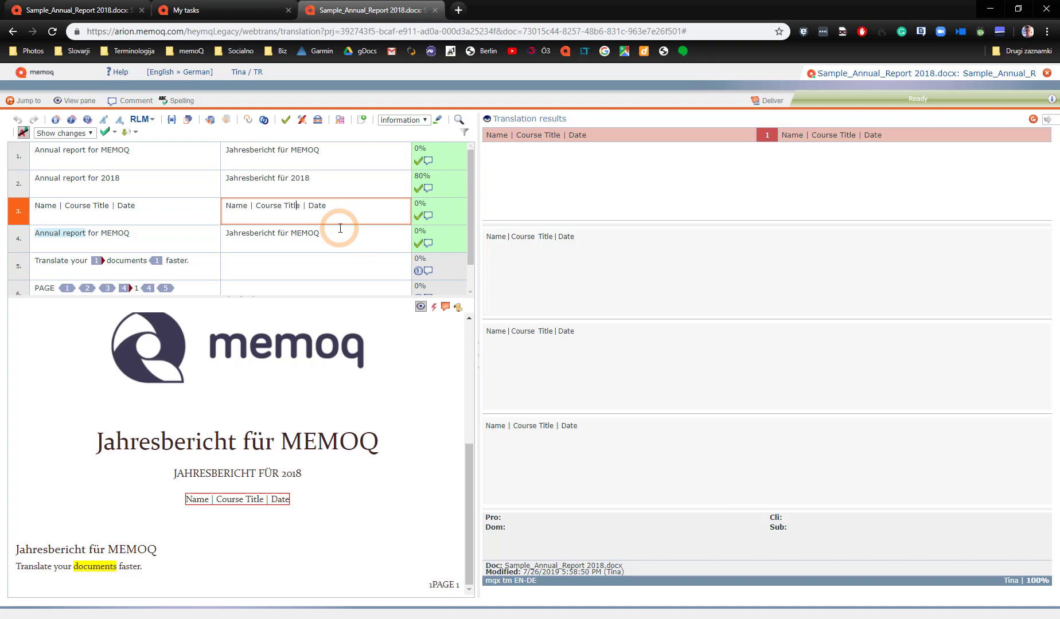
{"action": "key", "text": "Delete"}
{"action": "key", "text": "Left"}
{"action": "type", "text": "e"}
{"action": "key", "text": "ctrl+Return"}
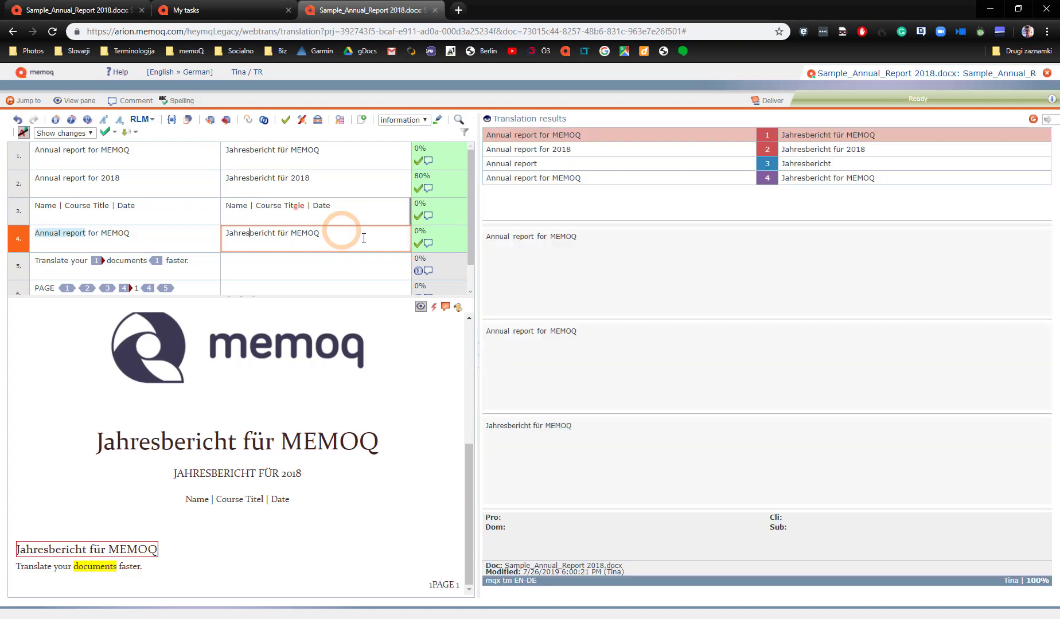
- Add the comment 'check this please' to segment 4
{"action": "left_click", "coordinate": [428, 243]}
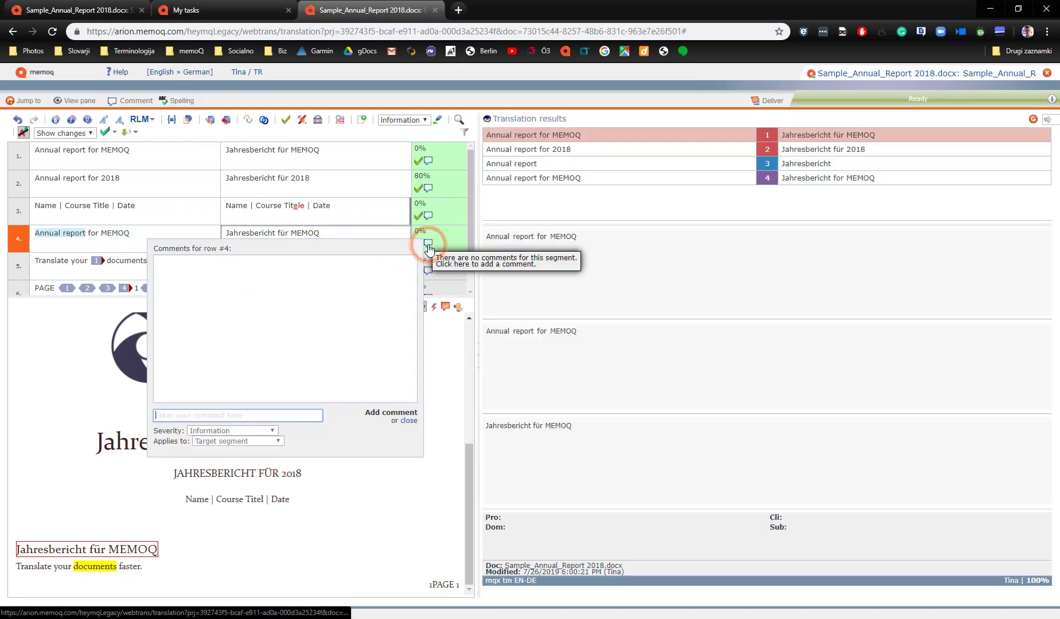
{"action": "type", "text": "c"}
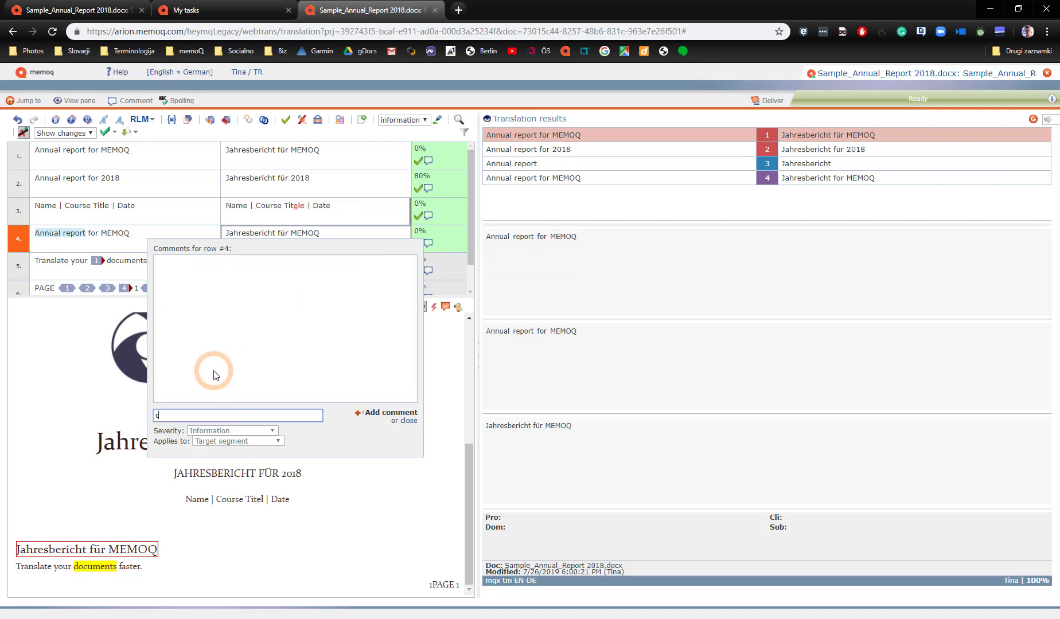
{"action": "type", "text": "heck this please"}
{"action": "left_click", "coordinate": [375, 414]}
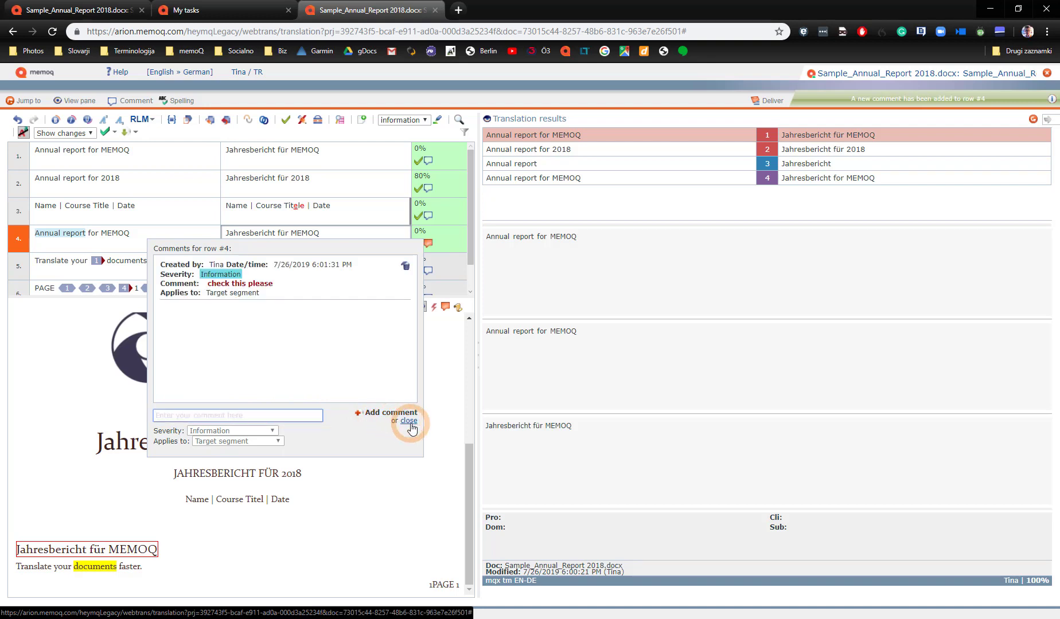
{"action": "left_click", "coordinate": [408, 421]}
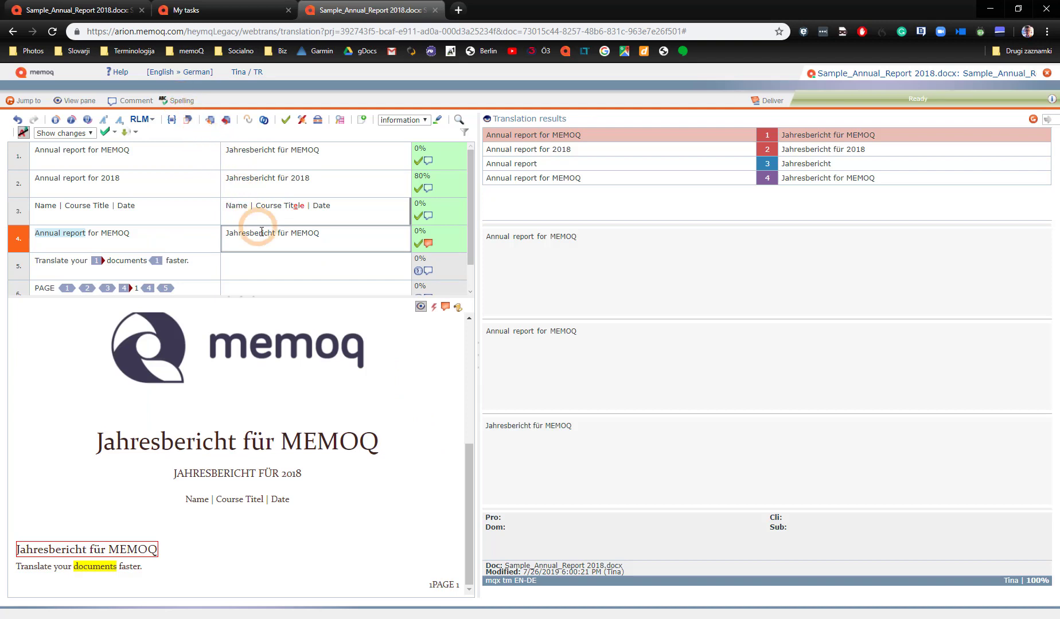
- Translate segment 5 as 'Dokumente schneller übersetzen.' with its source tags, and confirm it
{"action": "left_click", "coordinate": [255, 264]}
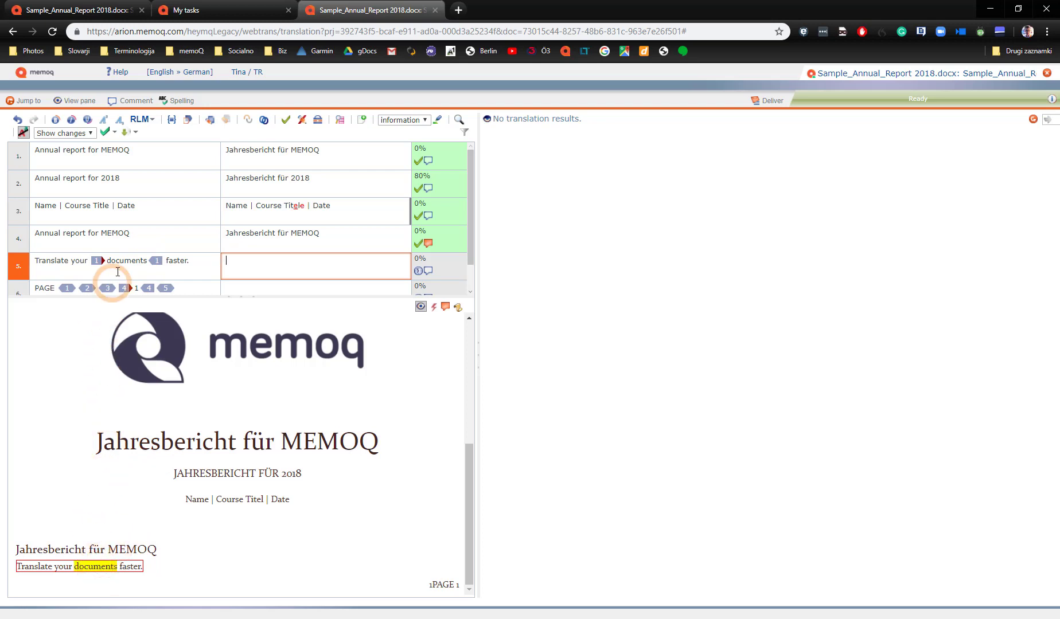
{"action": "mouse_move", "coordinate": [99, 263]}
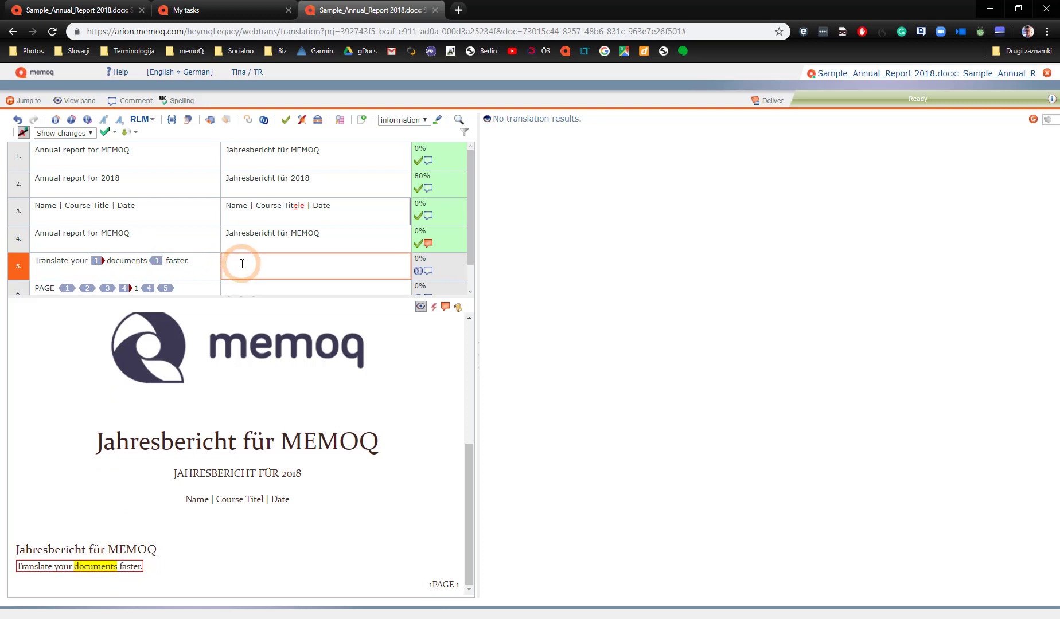
{"action": "key", "text": "ctrl+Insert"}
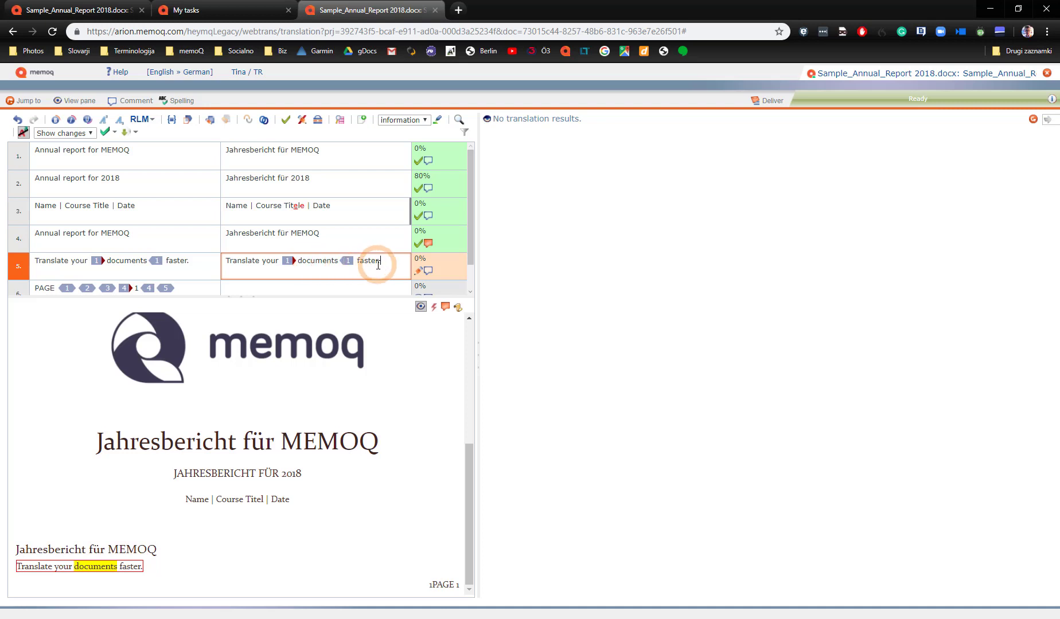
{"action": "triple_click", "coordinate": [263, 264]}
{"action": "type", "text": "Dokume"}
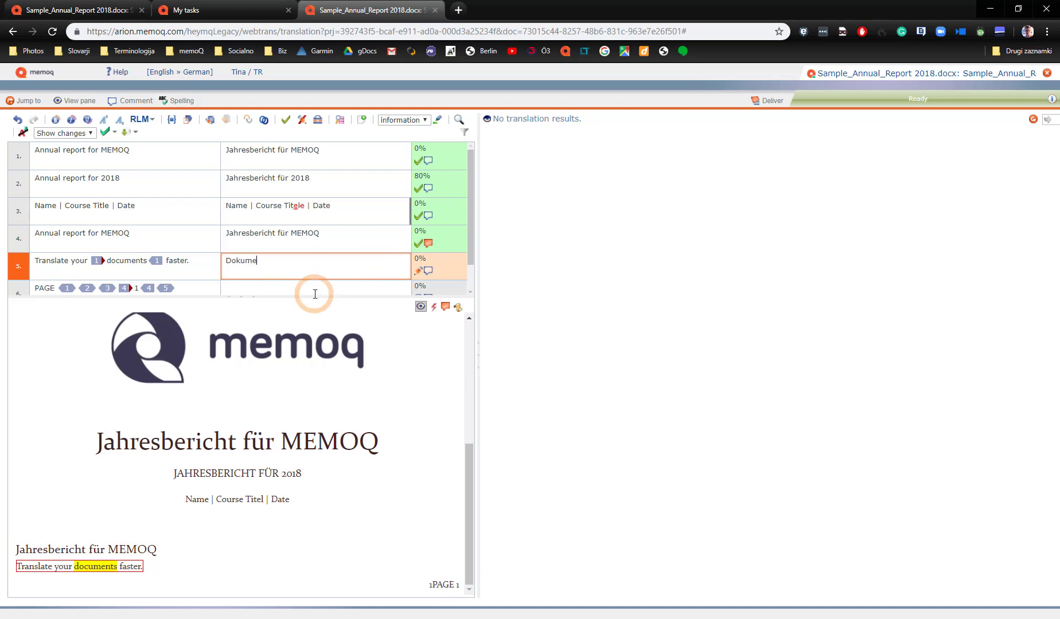
{"action": "type", "text": "nte schneller übersetzen."}
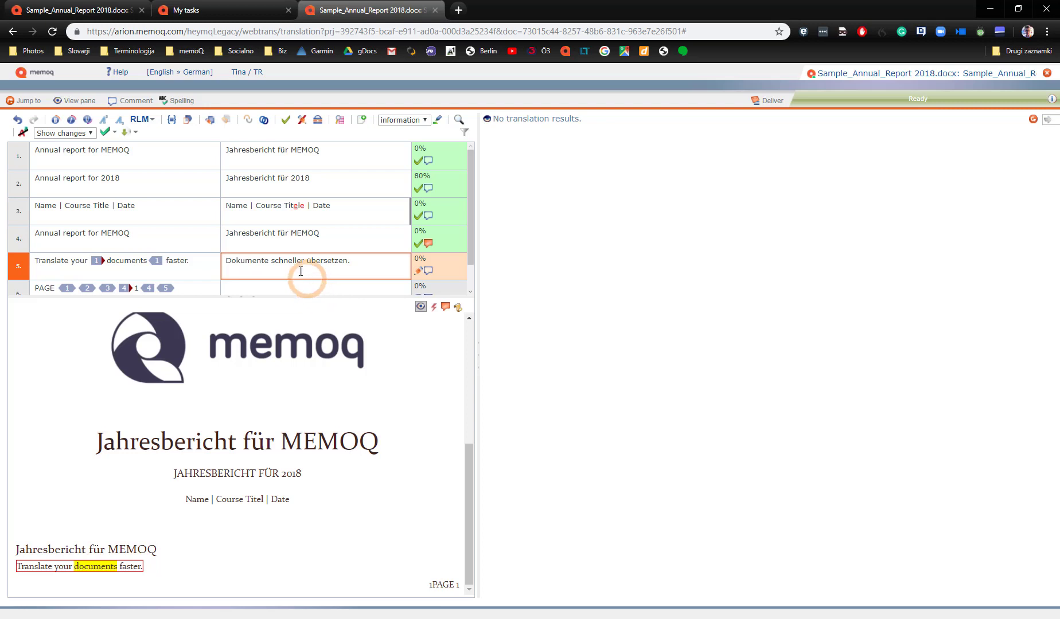
{"action": "left_click", "coordinate": [190, 125]}
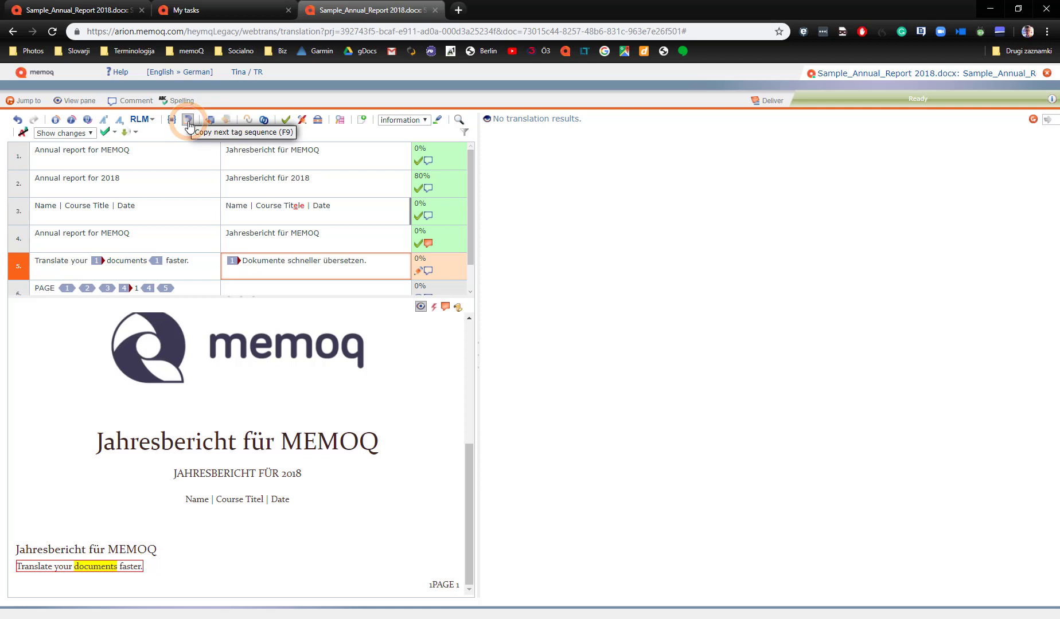
{"action": "left_click", "coordinate": [189, 125]}
{"action": "key", "text": "ctrl+Return"}
{"action": "left_click", "coordinate": [237, 277]}
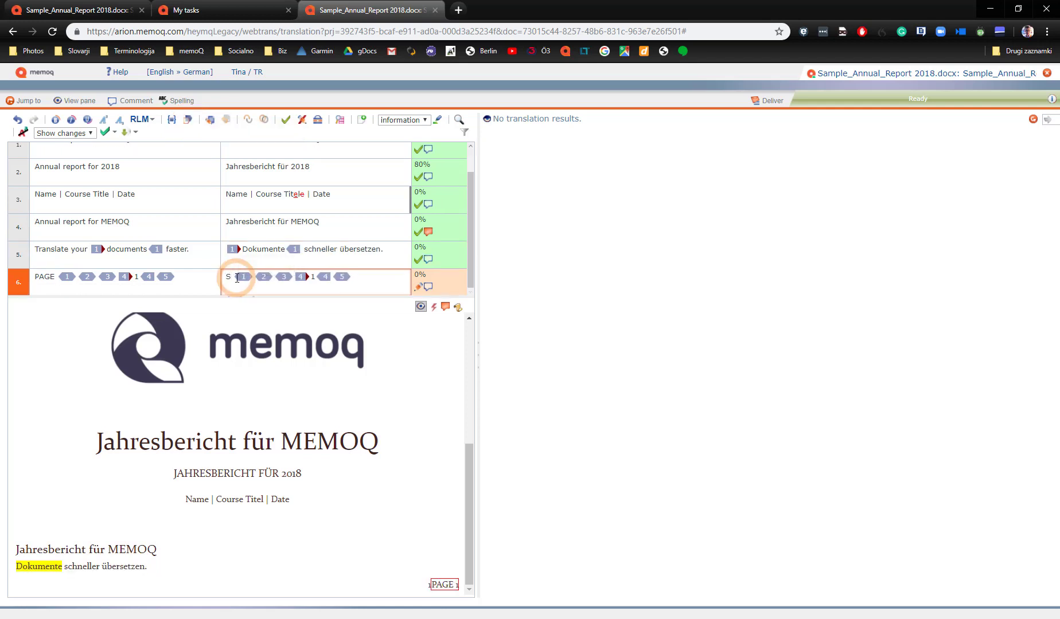
- Translate segment 6 as 'SEITE', confirm it, and deliver the document
{"action": "type", "text": "SEITE"}
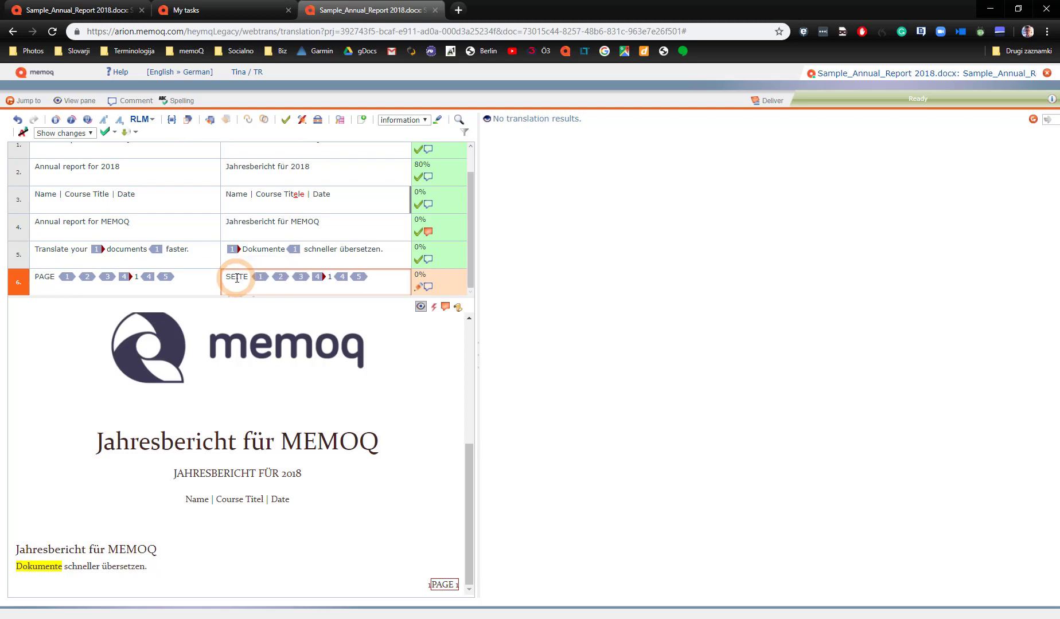
{"action": "key", "text": "ctrl+Return"}
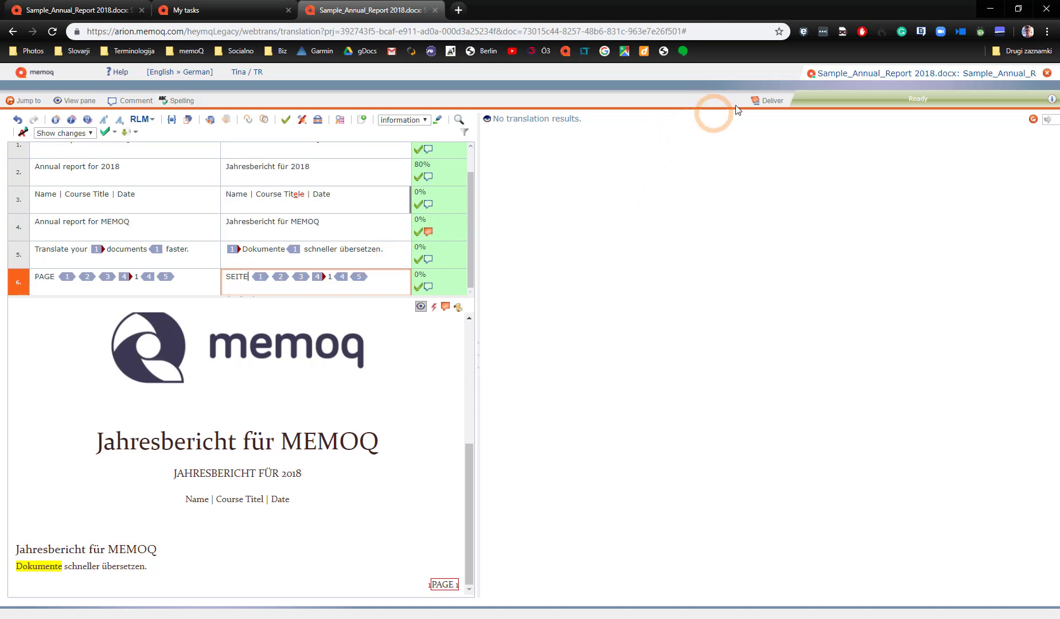
{"action": "left_click", "coordinate": [774, 102]}
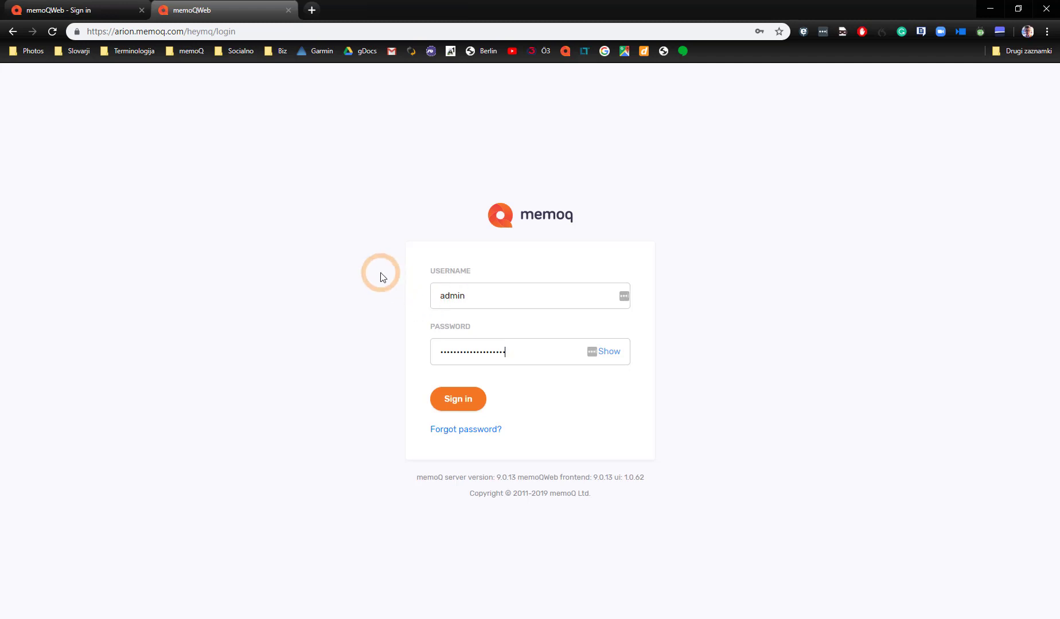
- Sign in to memoQWeb and show the translation documents of project mqx
{"action": "left_click", "coordinate": [459, 403]}
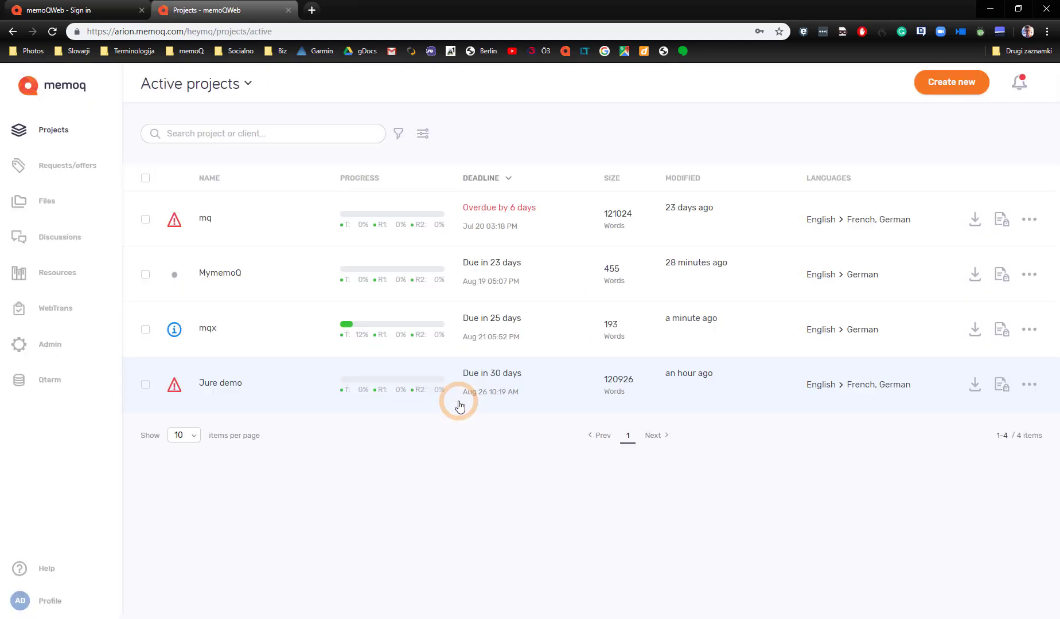
{"action": "left_click", "coordinate": [206, 331]}
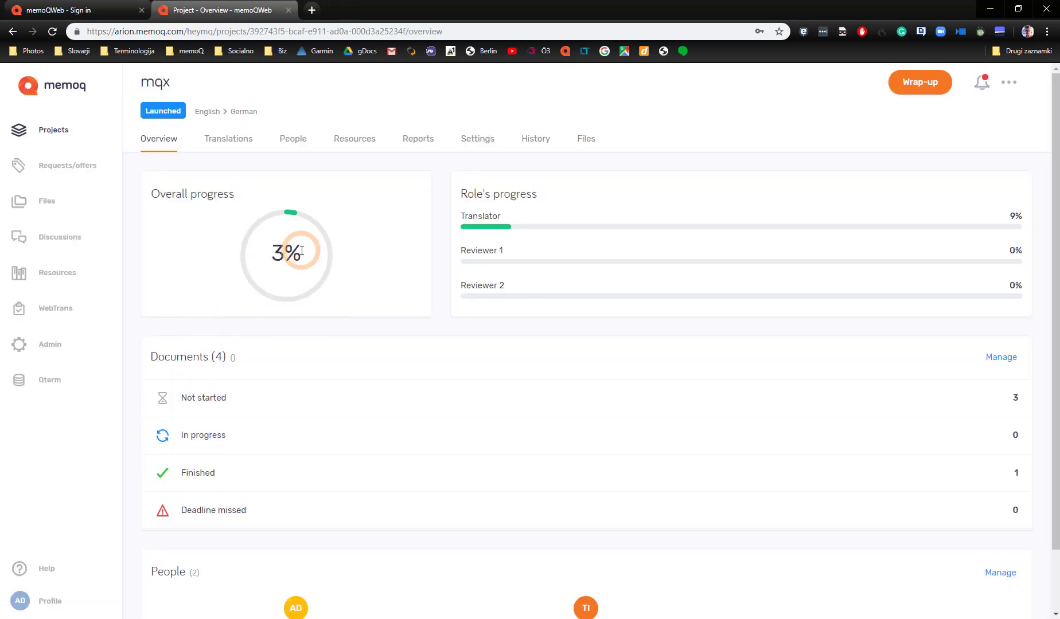
{"action": "left_click", "coordinate": [236, 139]}
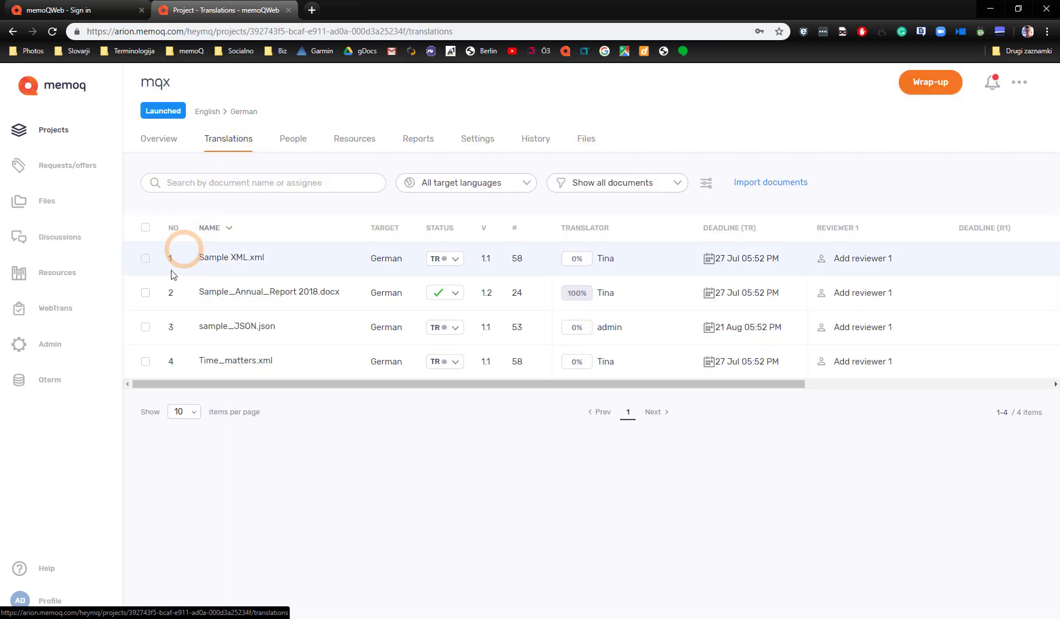
- Export Sample_Annual_Report 2018.docx as a translated German Word document and open the download
{"action": "left_click", "coordinate": [146, 294]}
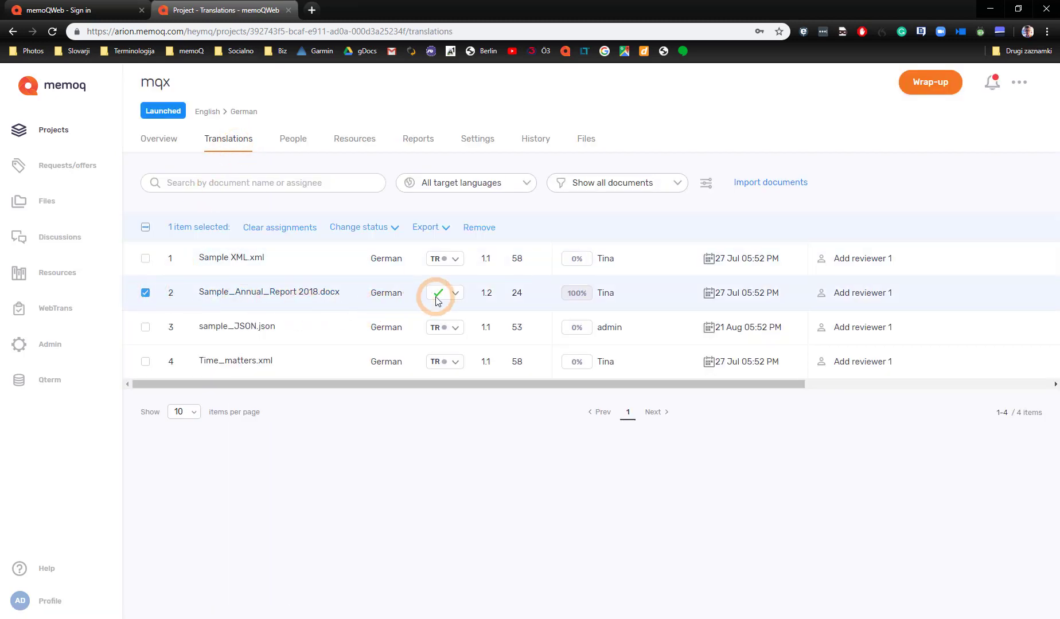
{"action": "left_click", "coordinate": [425, 227]}
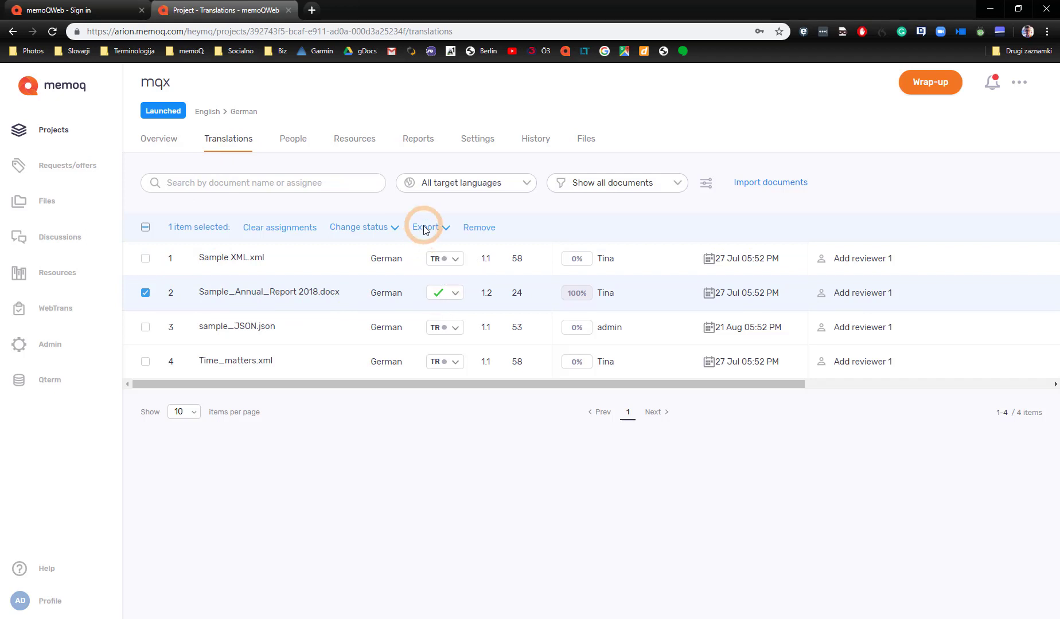
{"action": "left_click", "coordinate": [462, 278]}
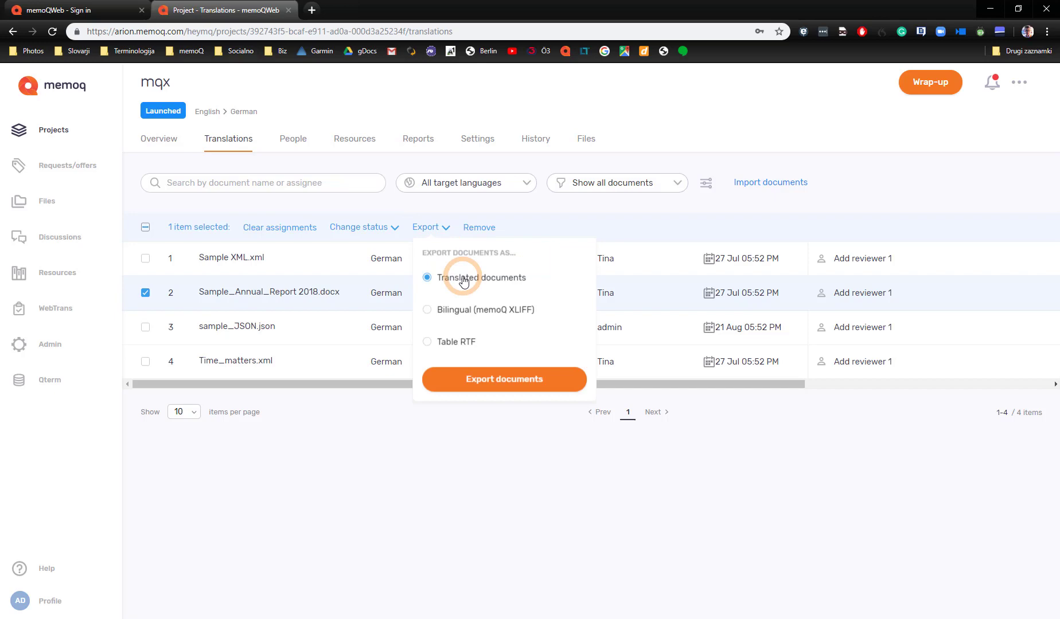
{"action": "left_click", "coordinate": [485, 378]}
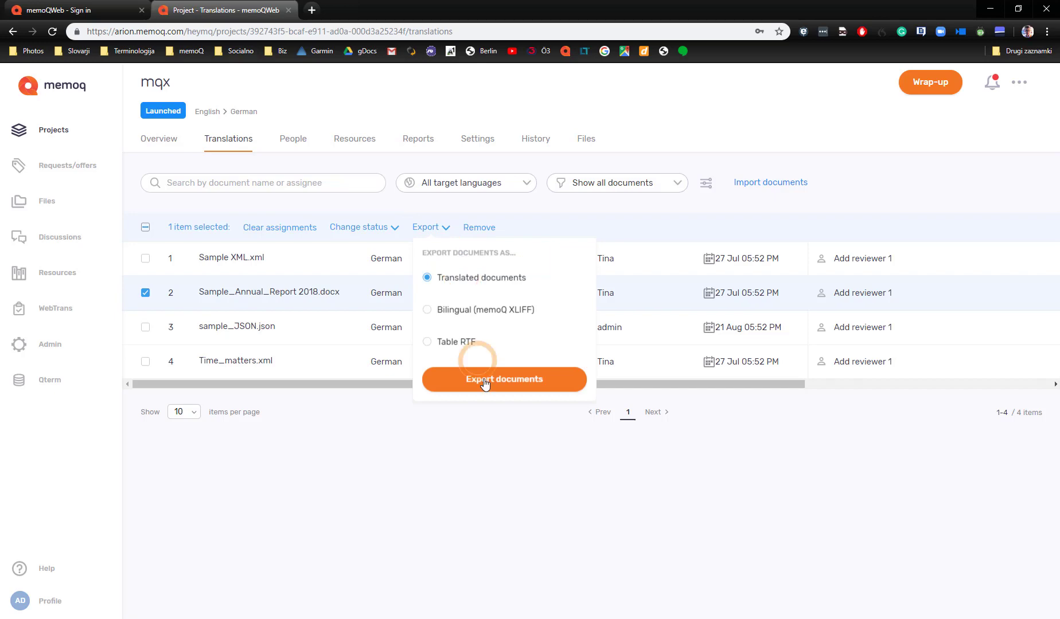
{"action": "left_click", "coordinate": [66, 607]}
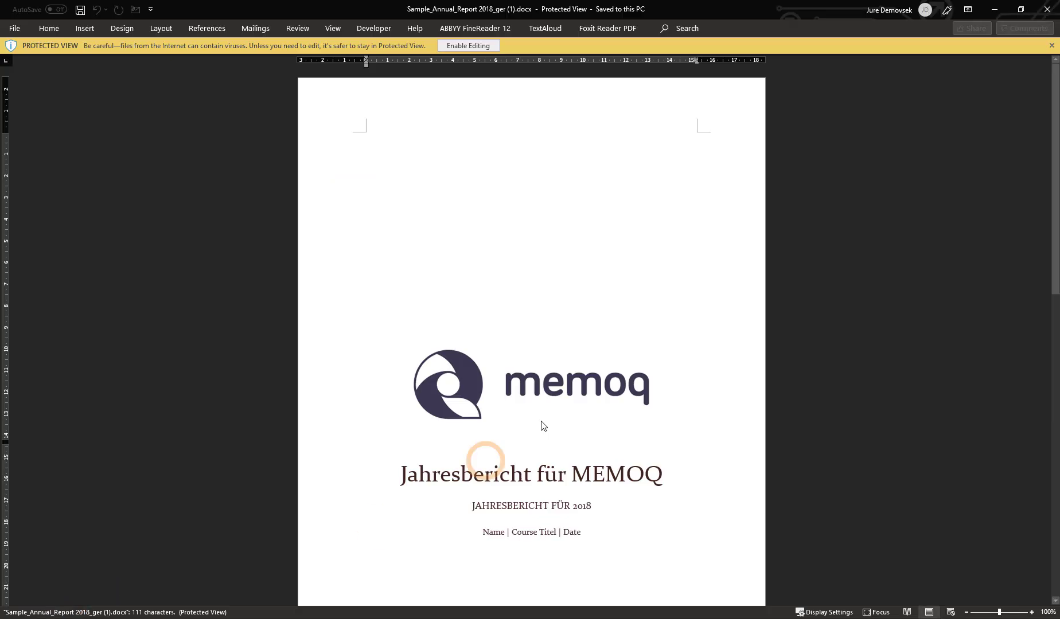
- Scroll through the exported German report to check that the translated text and original styling are intact
{"action": "scroll", "coordinate": [518, 373], "scroll_direction": "down", "scroll_amount": 3}
{"action": "scroll", "coordinate": [584, 373], "scroll_direction": "down", "scroll_amount": 1}
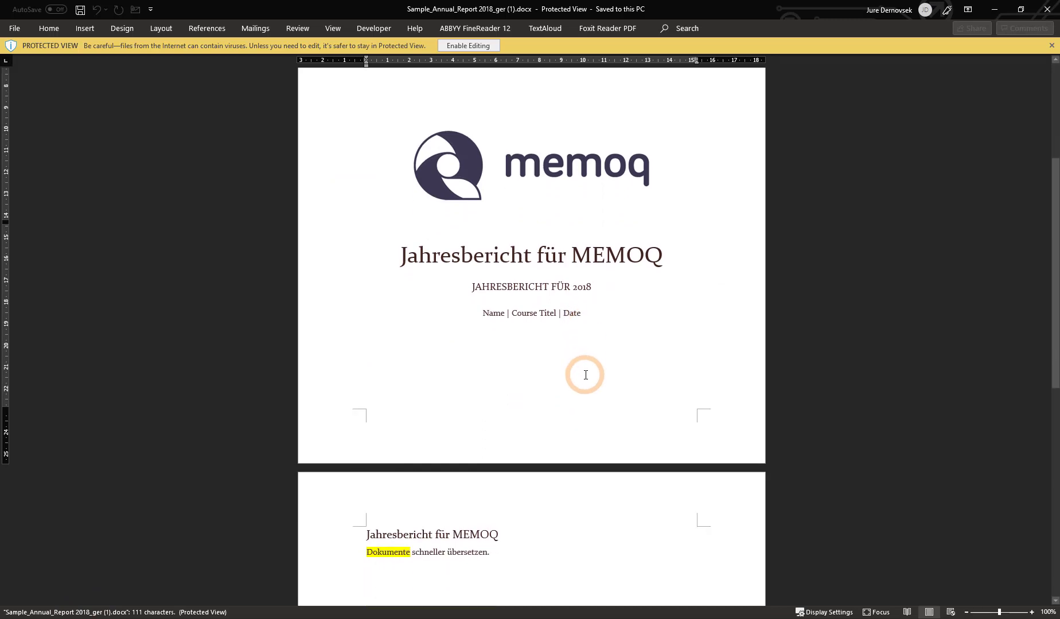